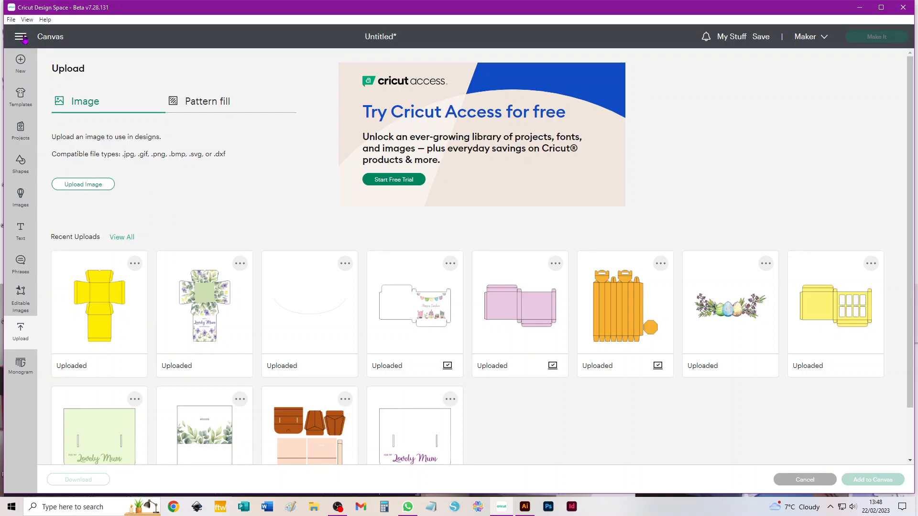
# Review the general Design Space settings, including the Beta or Live application experience, and close them unchanged
pyautogui.click(20, 37)
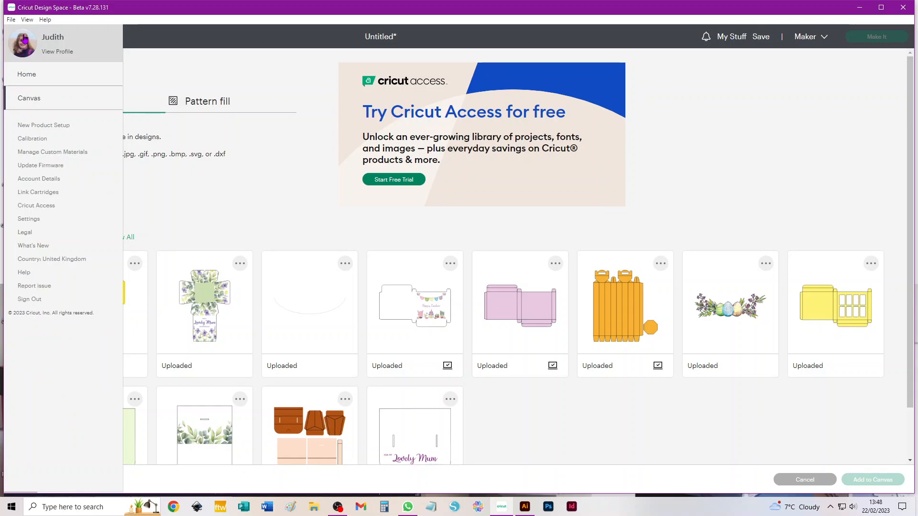
pyautogui.click(32, 220)
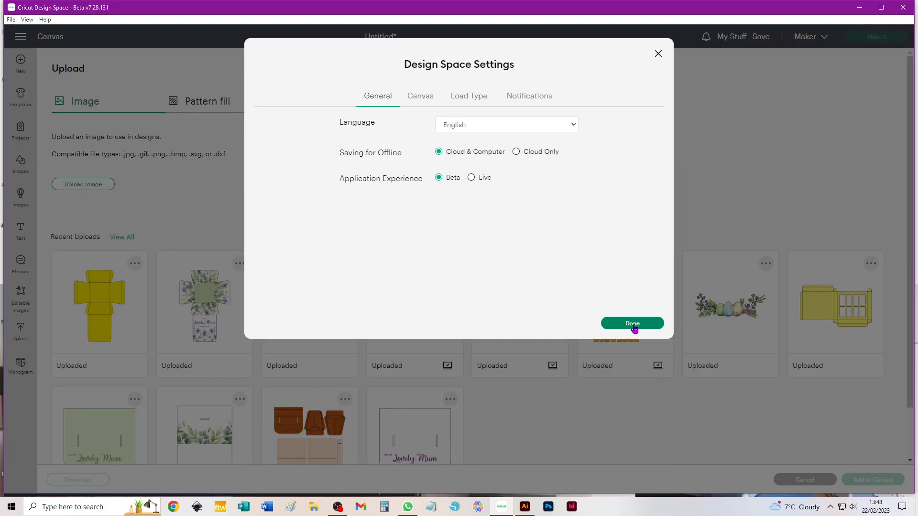
pyautogui.click(658, 54)
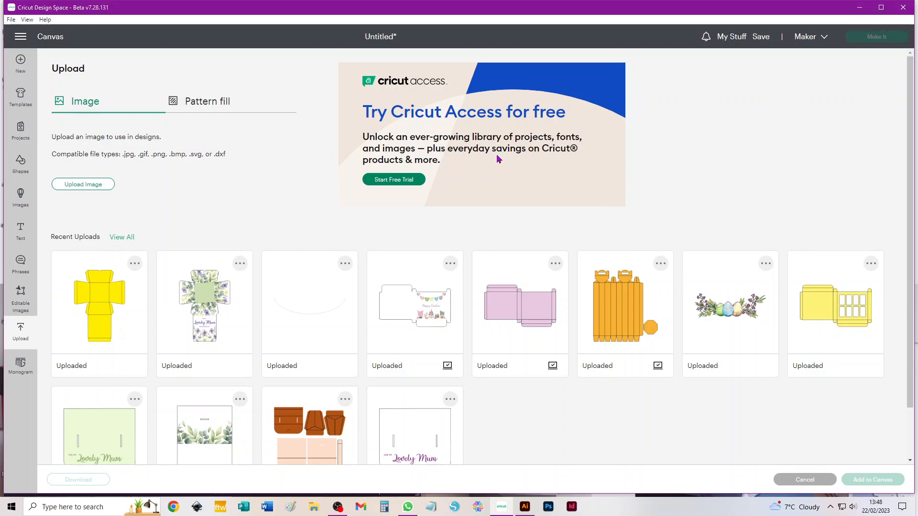
# Add the yellow square ballotin box template from the recent uploads to the canvas and deselect it
pyautogui.click(101, 303)
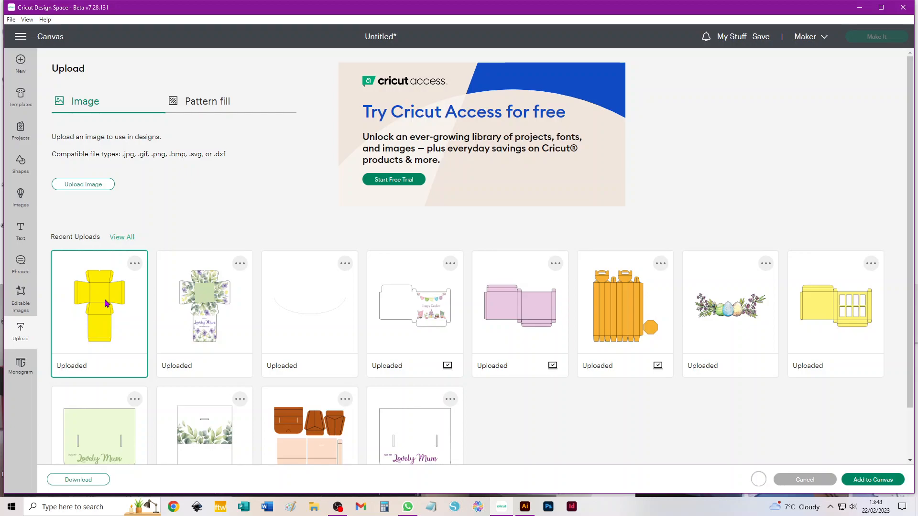
pyautogui.click(863, 479)
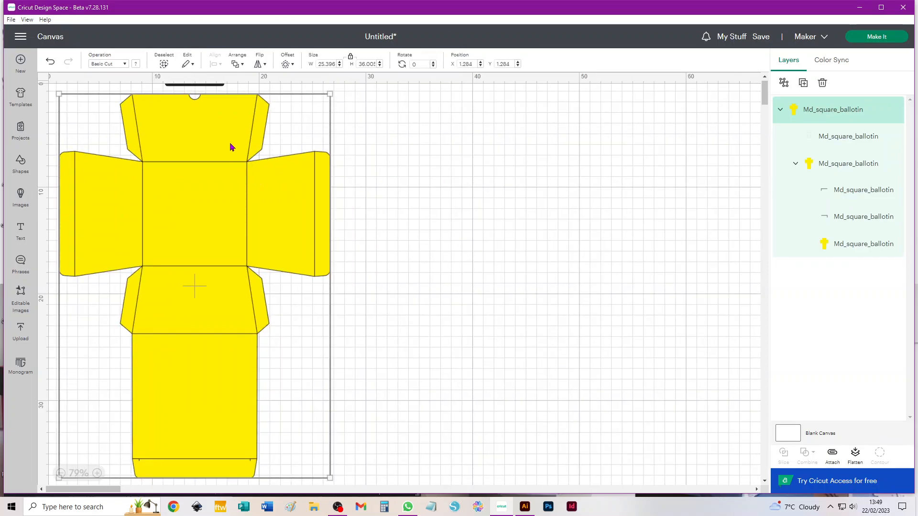
pyautogui.click(633, 165)
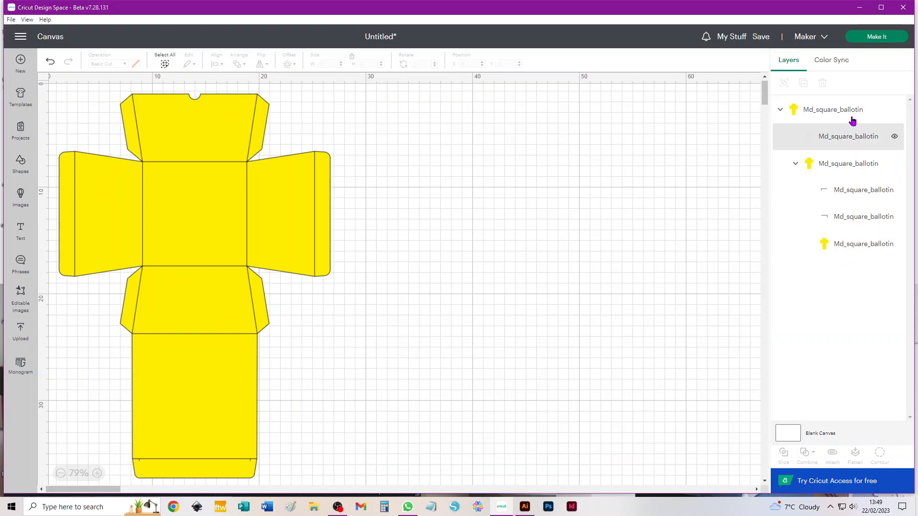
# Change the operation of the fold-line layer, the first sublayer of the ballotin group, to Score
pyautogui.click(840, 146)
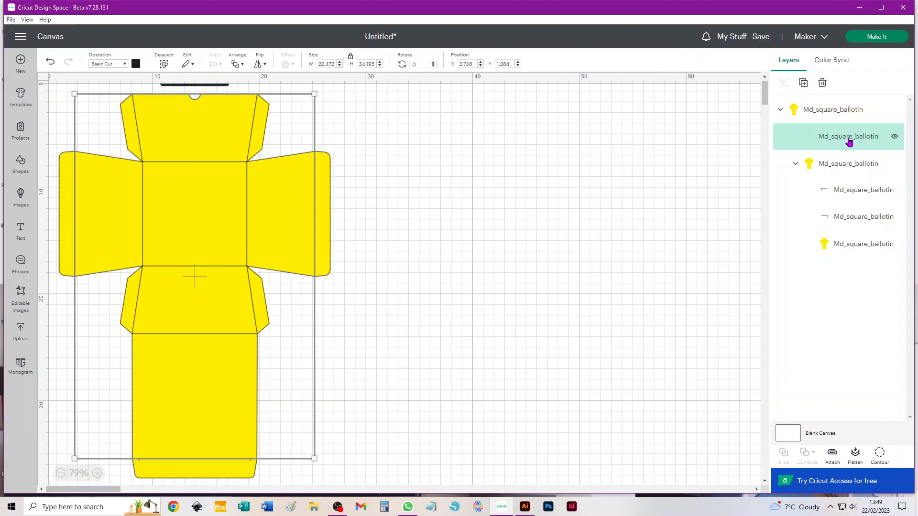
pyautogui.click(105, 65)
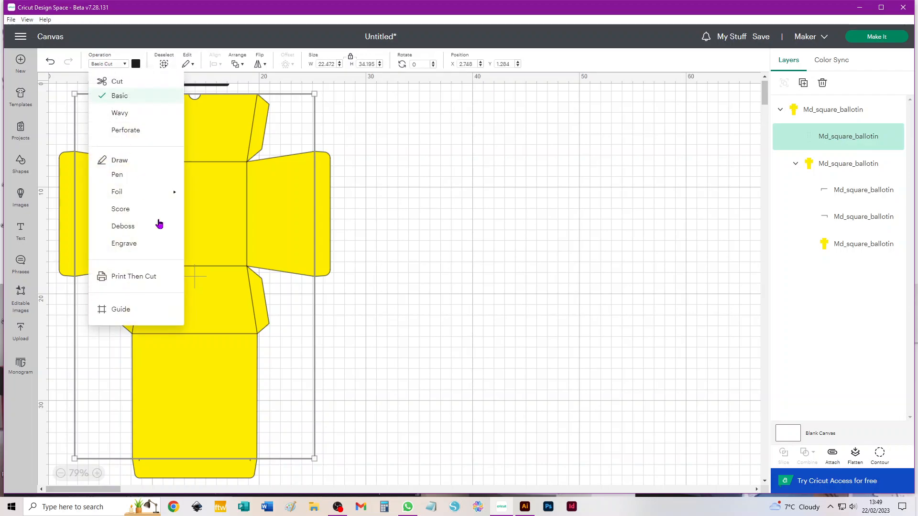
pyautogui.click(124, 209)
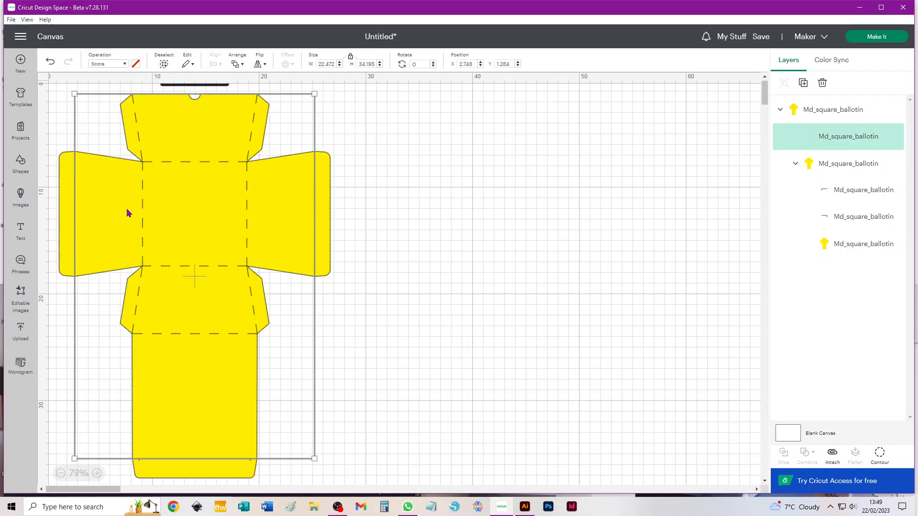
pyautogui.click(408, 183)
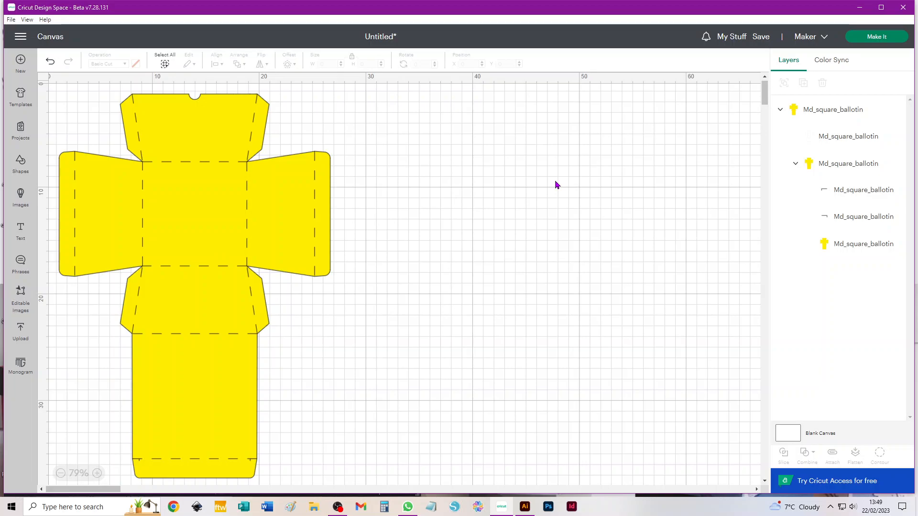
# Ungroup the nested ballotin subgroup and the main group so that all layers are separate
pyautogui.click(839, 165)
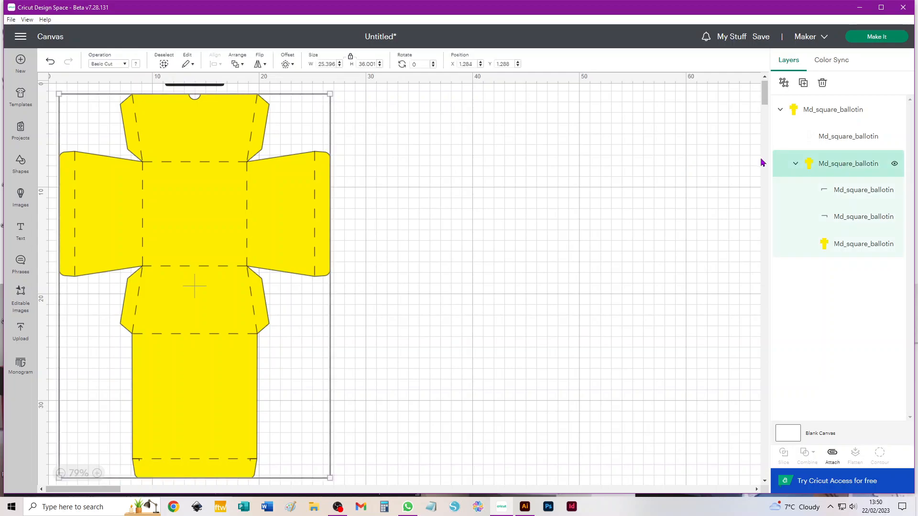
pyautogui.click(785, 83)
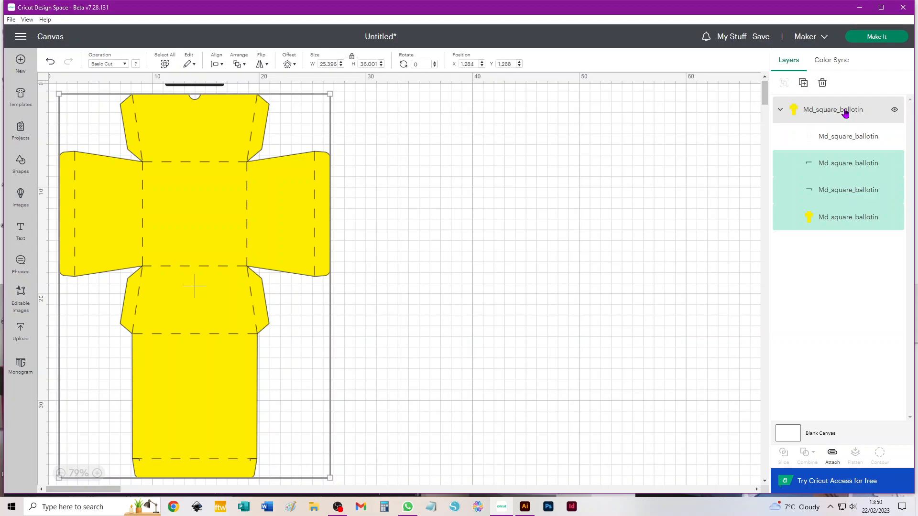
pyautogui.click(844, 113)
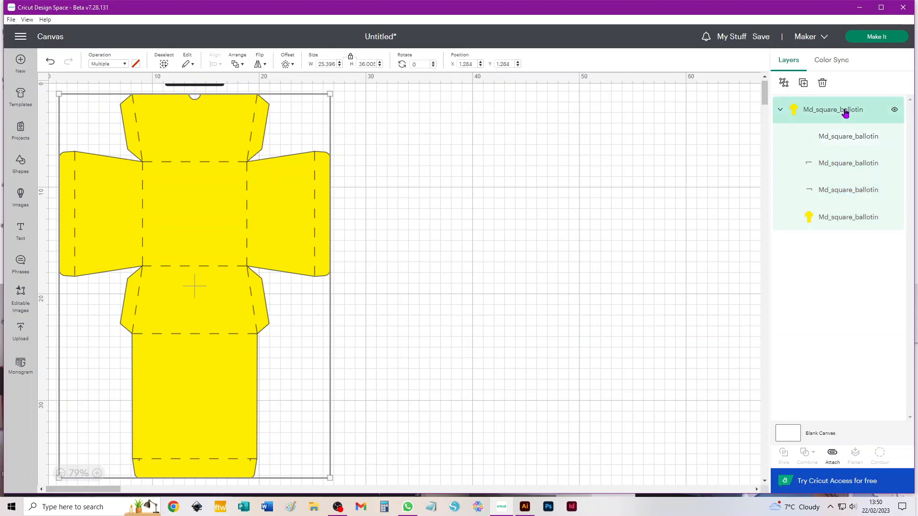
pyautogui.click(784, 82)
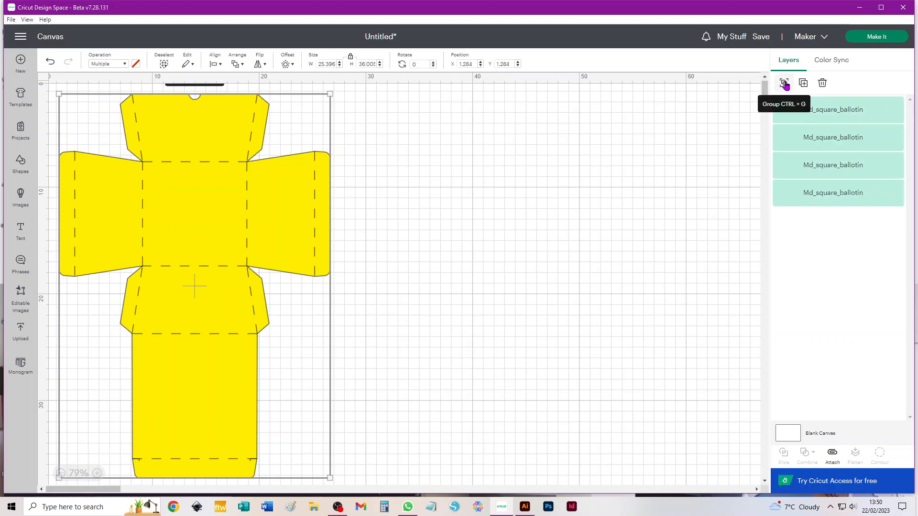
pyautogui.click(554, 187)
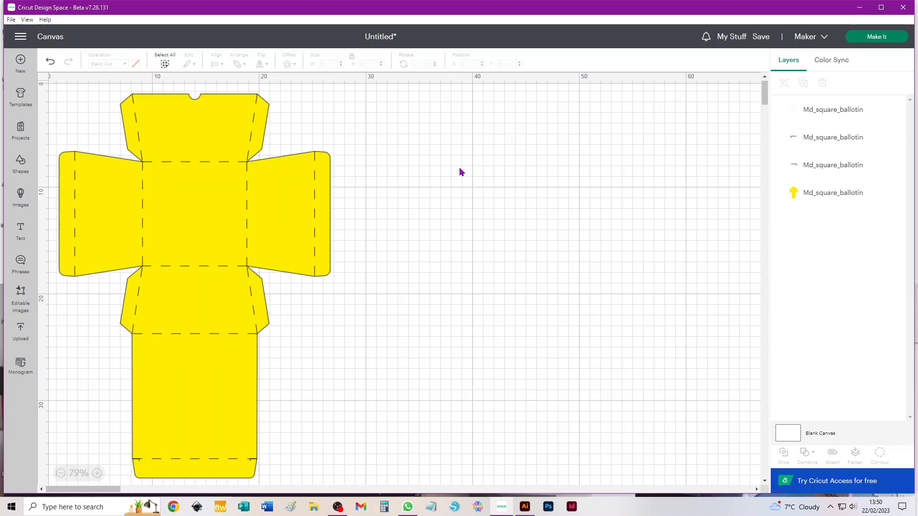
# Select all the ballotin layers together and attach them so the score lines stay with the box
pyautogui.hotkey('ctrl', 'a')
pyautogui.click(629, 167)
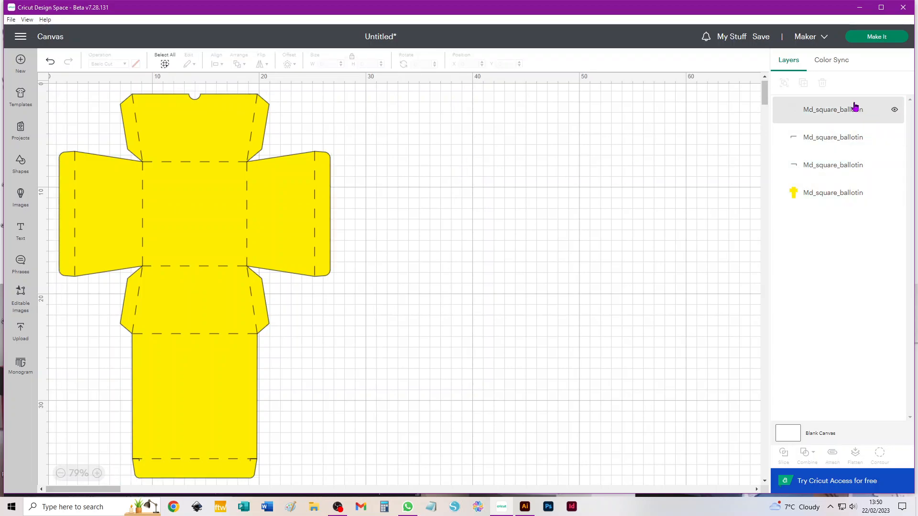
pyautogui.click(165, 65)
pyautogui.click(495, 205)
pyautogui.moveTo(459, 93); pyautogui.dragTo(54, 480)
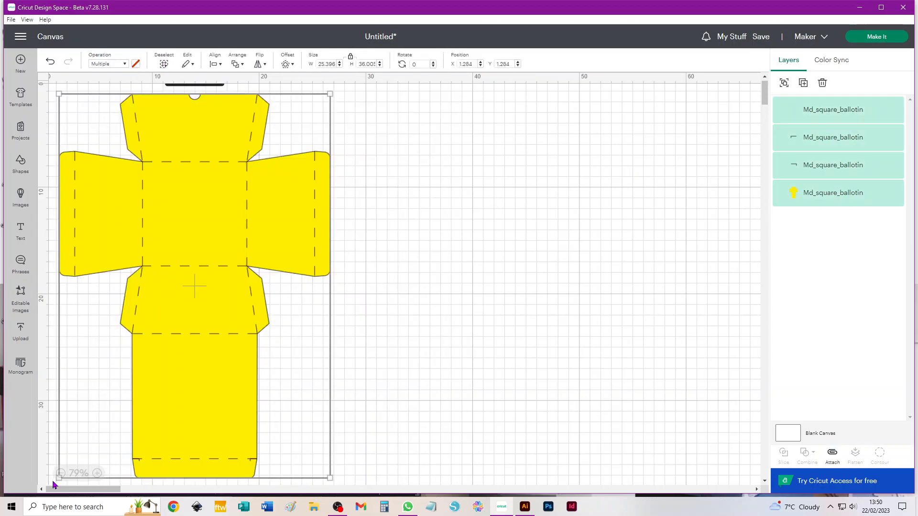
pyautogui.click(558, 317)
pyautogui.hotkey('ctrl', 'a')
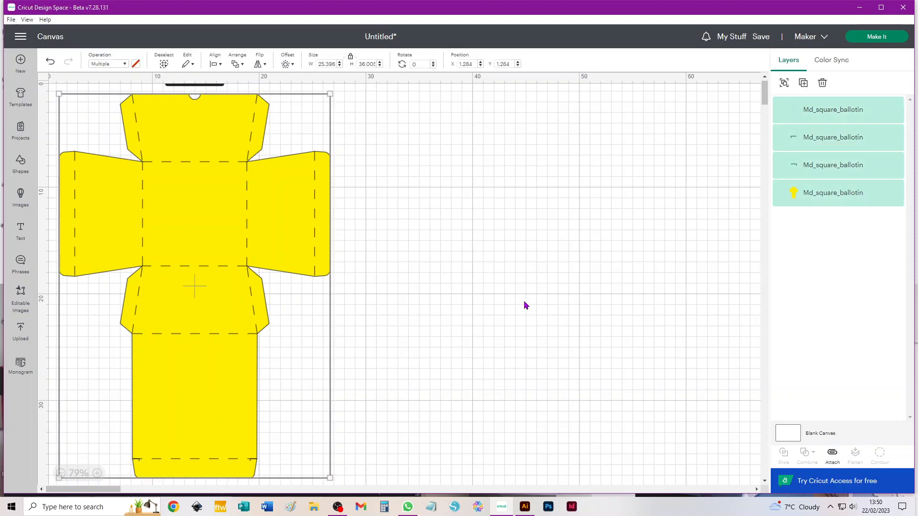
pyautogui.click(832, 453)
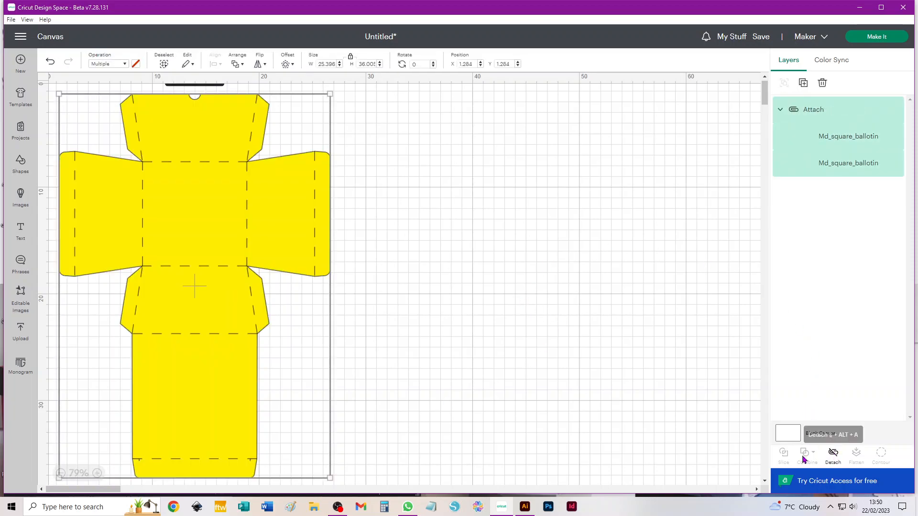
# Move the attached box towards the middle of the canvas, at about X 18.3, Y 2.1 cm
pyautogui.click(432, 259)
pyautogui.moveTo(208, 272); pyautogui.dragTo(382, 277)
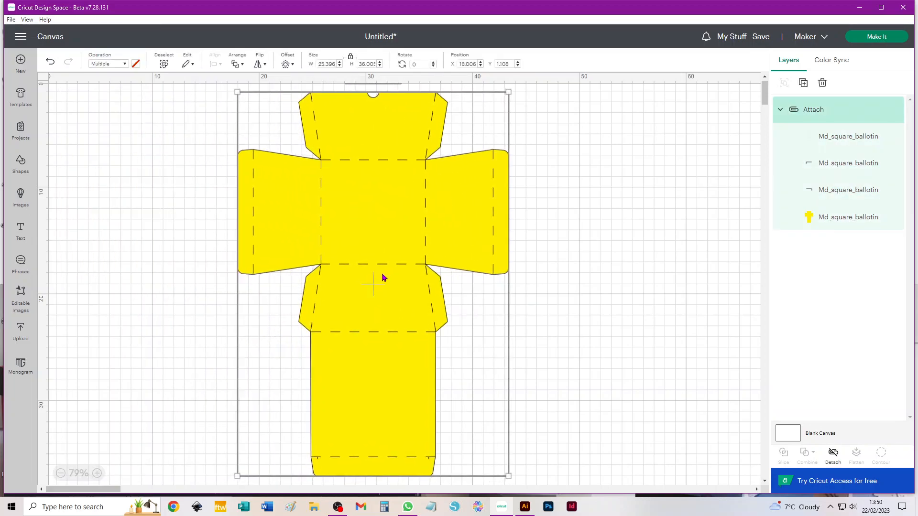
pyautogui.click(163, 265)
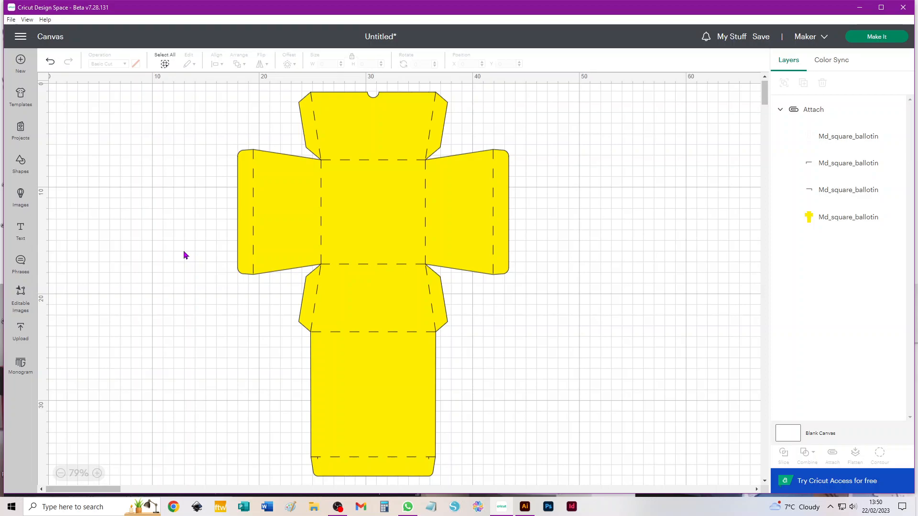
pyautogui.click(393, 135)
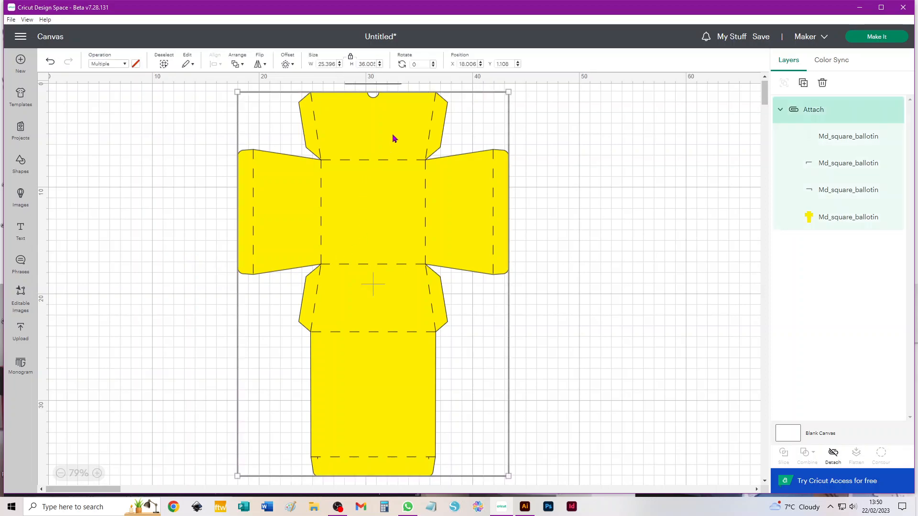
pyautogui.moveTo(397, 106); pyautogui.dragTo(405, 117)
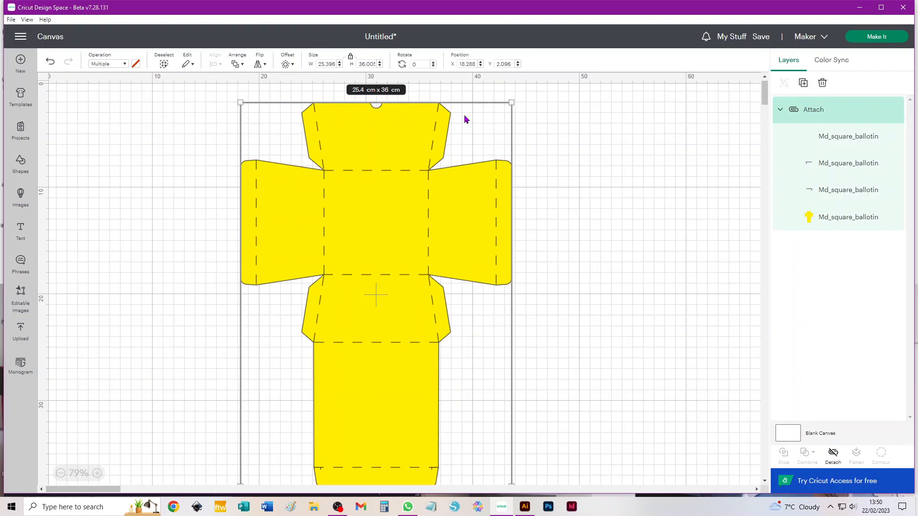
# Try setting the attached box's width to 29.2 cm
pyautogui.click(331, 64)
pyautogui.write('29.2')
pyautogui.press('Tab')
pyautogui.press('Tab')
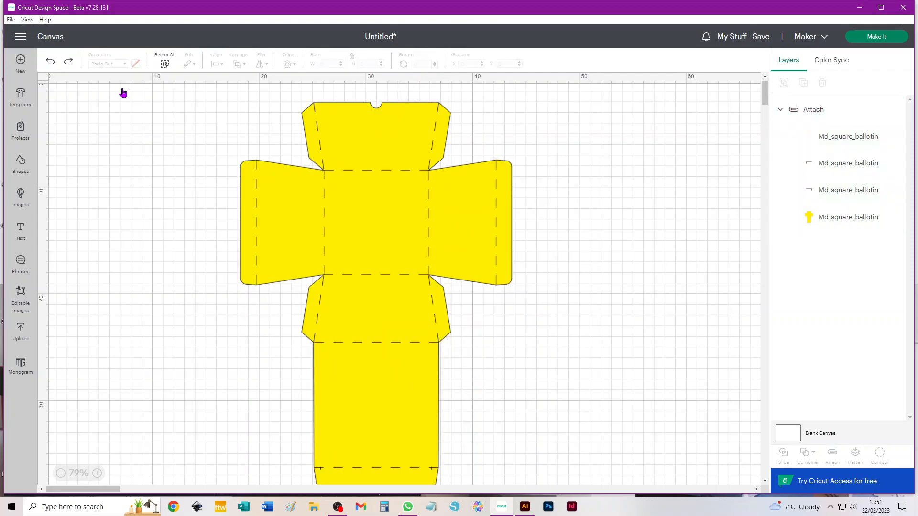
# Shift the attached box slightly sideways to about X 18.6 cm and deselect it
pyautogui.moveTo(396, 146)
pyautogui.mouseDown()
pyautogui.moveTo(384, 136)
pyautogui.moveTo(392, 143)
pyautogui.mouseUp()
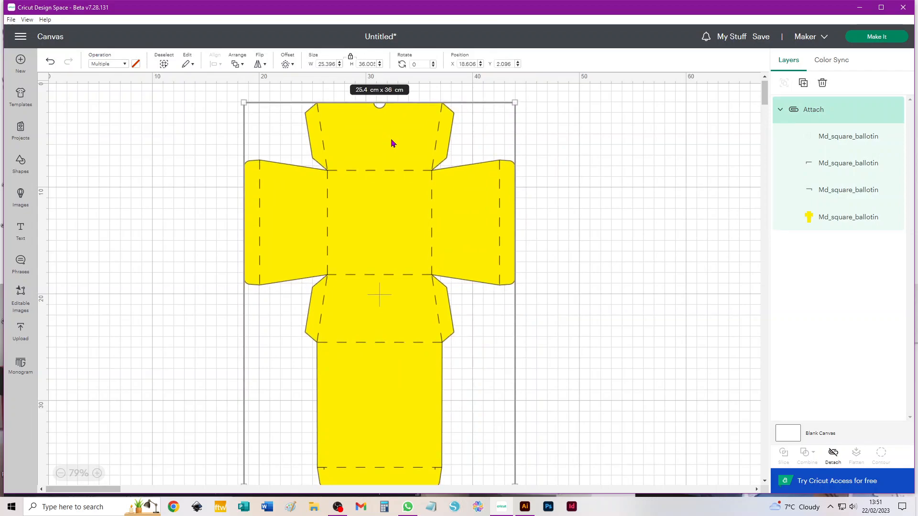
pyautogui.click(603, 125)
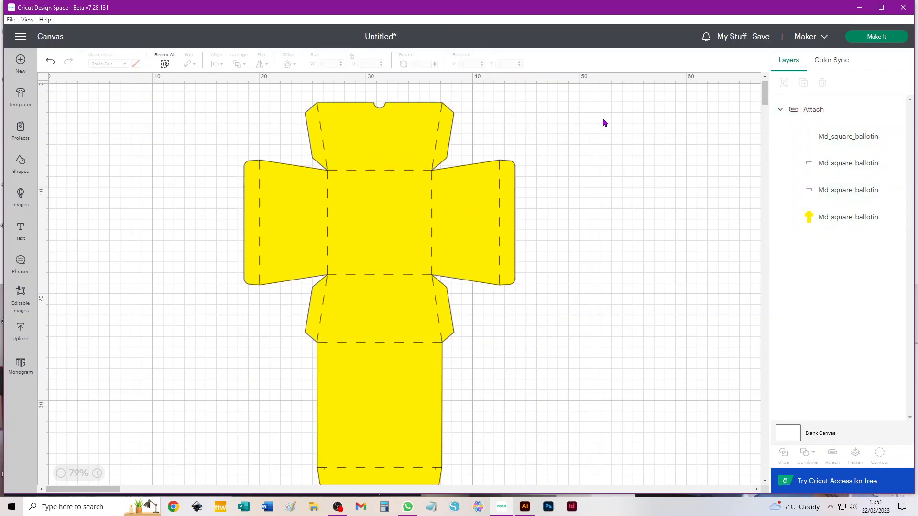
# Start a new image upload and load Mothers_Day_Ballotin_Artwork01.png from the Mother's Day Square Ballotin with artwork folder
pyautogui.click(21, 331)
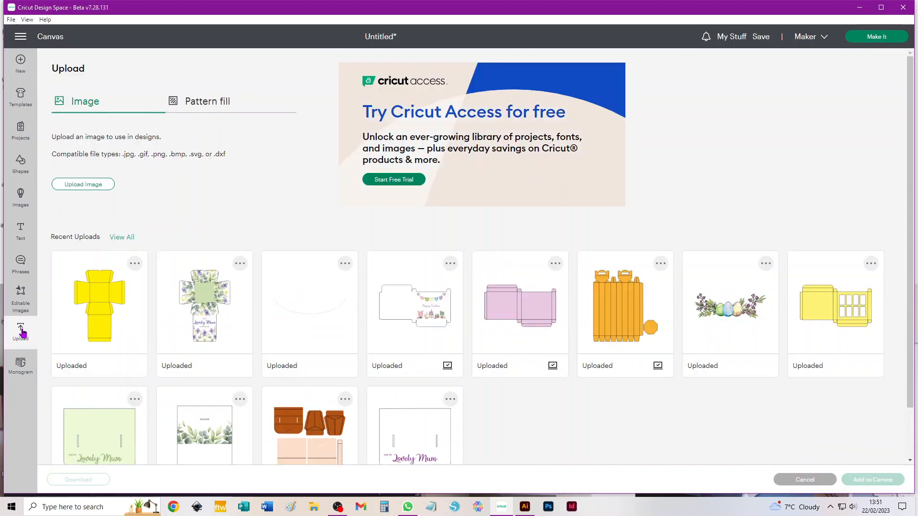
pyautogui.click(74, 186)
pyautogui.click(74, 186)
pyautogui.click(467, 256)
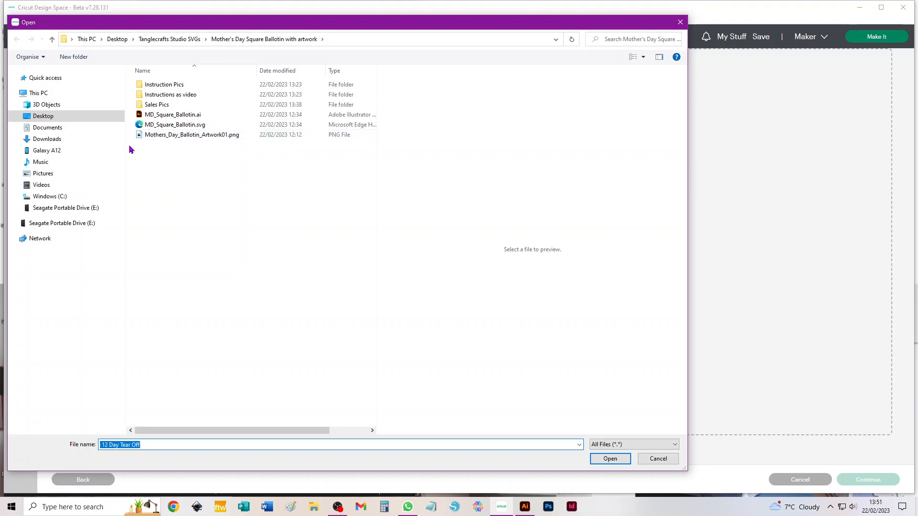
pyautogui.click(167, 137)
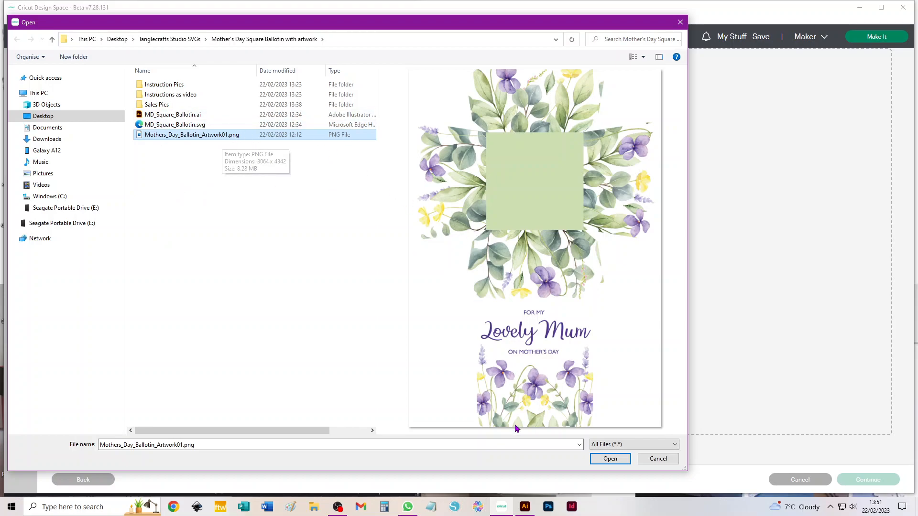
pyautogui.click(610, 459)
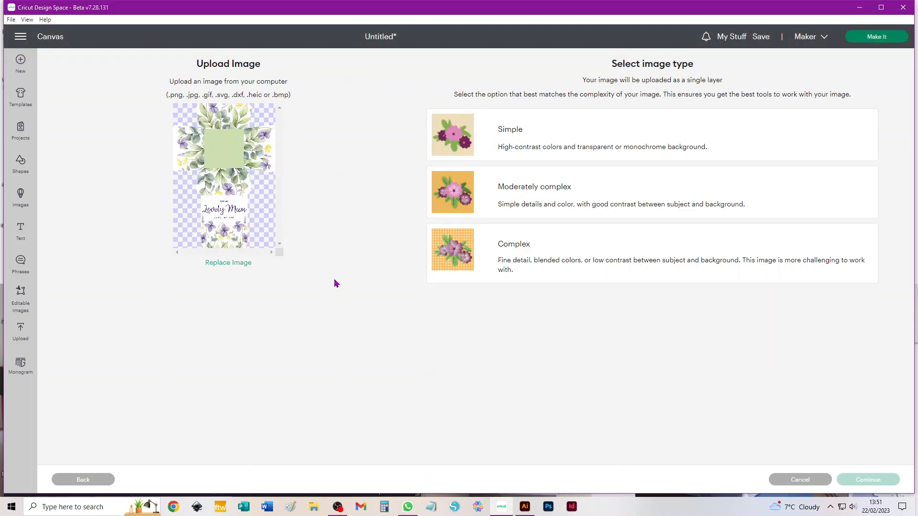
# Upload the artwork as a Complex image without removing any background, using the Print Then Cut Image type
pyautogui.click(533, 258)
pyautogui.click(859, 486)
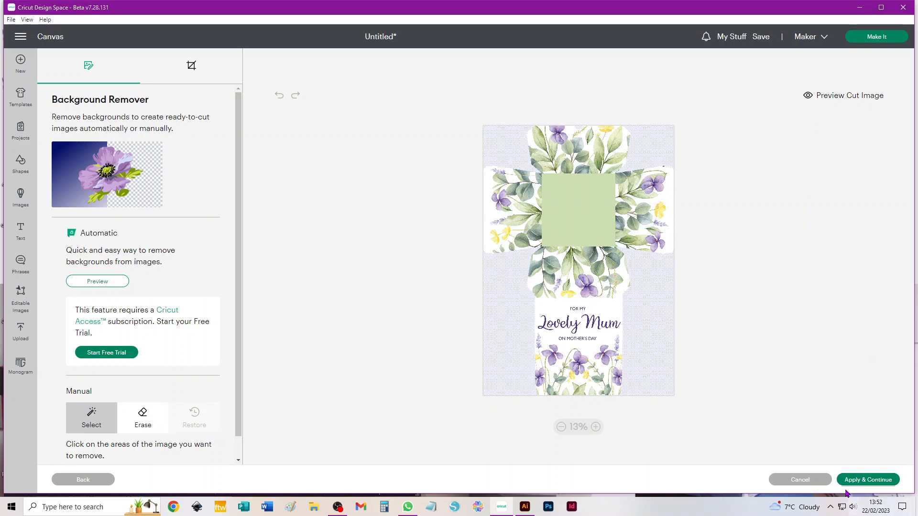
pyautogui.click(865, 480)
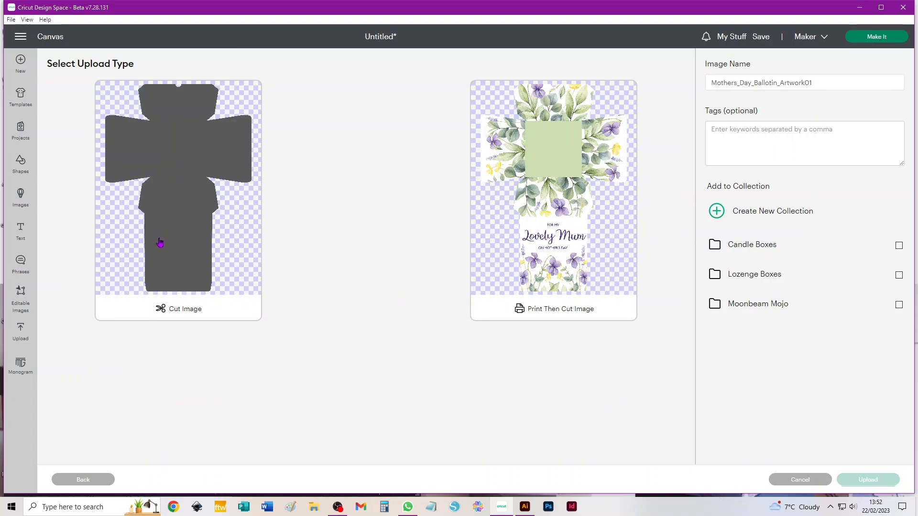
pyautogui.click(540, 209)
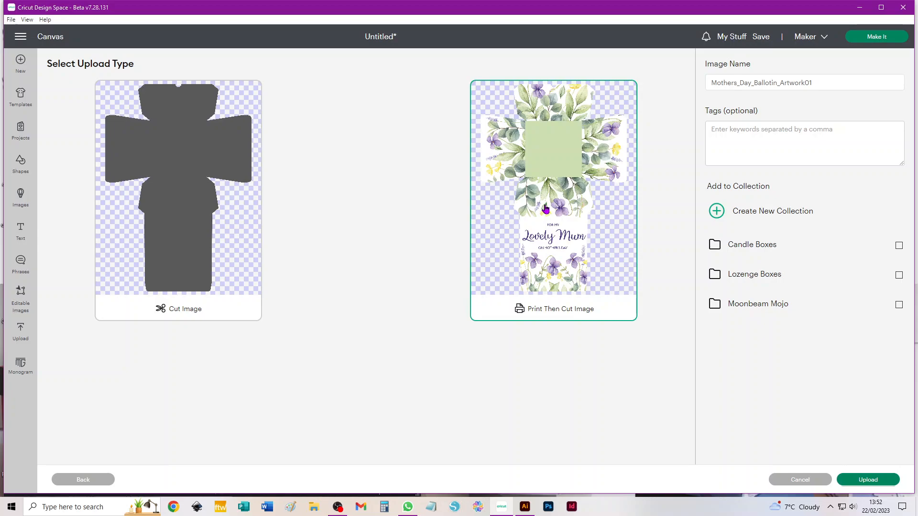
pyautogui.click(864, 481)
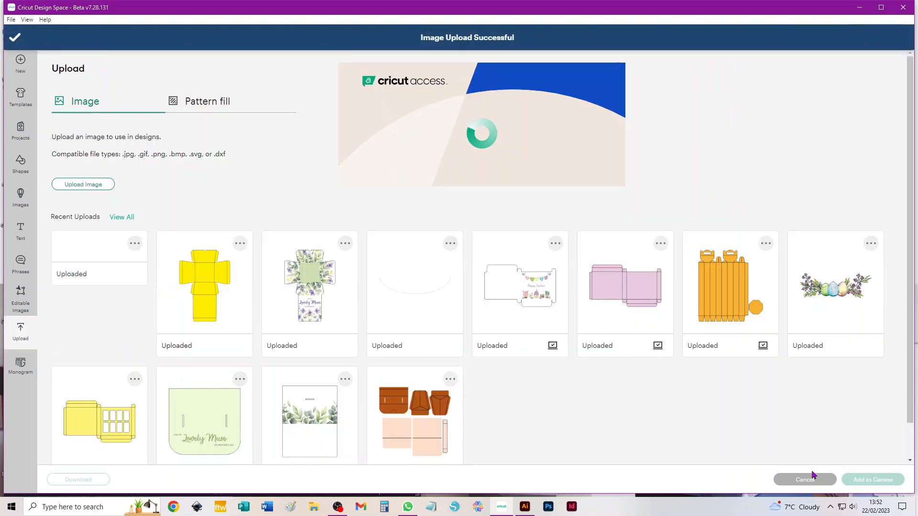
# Add the newly uploaded Lovely Mum artwork to the canvas and move it down to about X 6.2, Y 13.9 cm
pyautogui.click(105, 313)
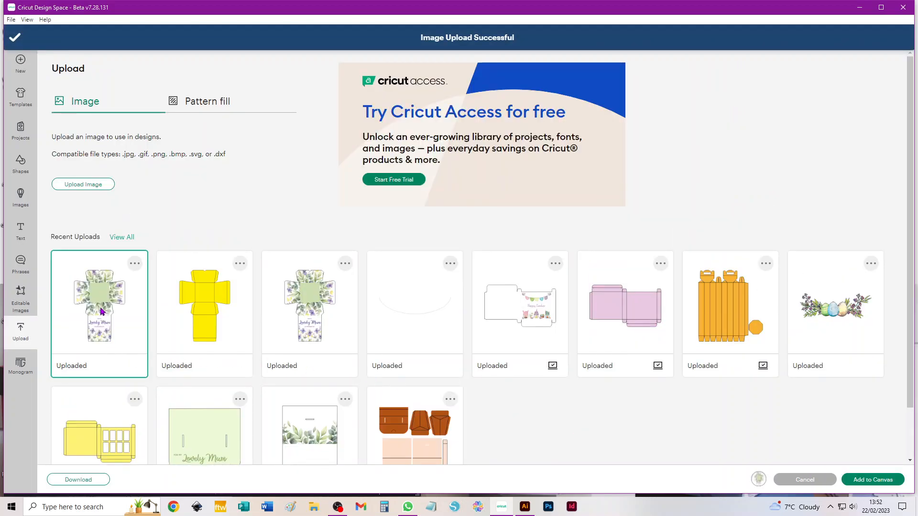
pyautogui.click(876, 479)
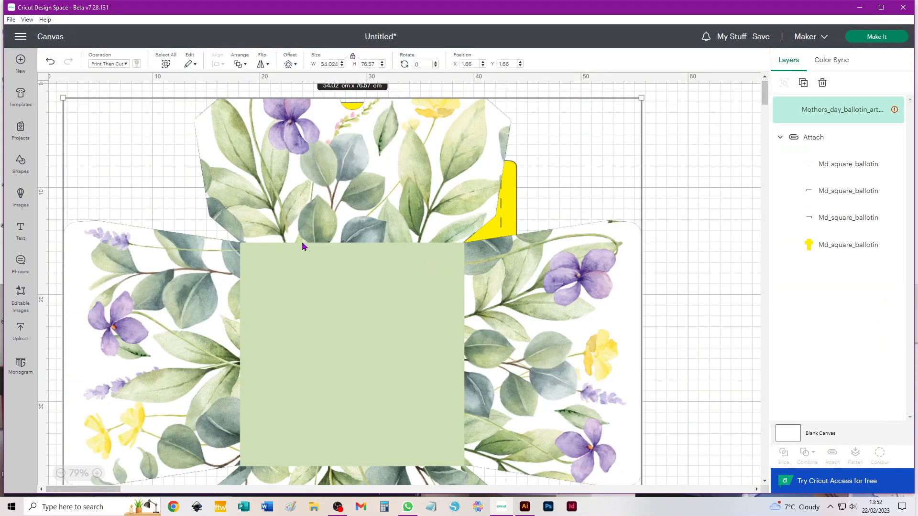
pyautogui.moveTo(500, 173); pyautogui.dragTo(523, 272)
pyautogui.click(567, 141)
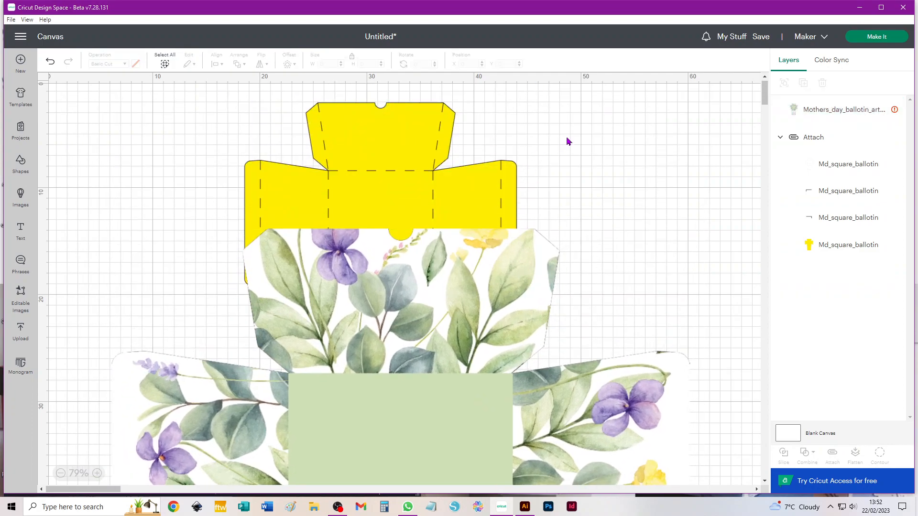
# Check the attached box's size, then set the artwork's width to 25.4 cm to match it
pyautogui.click(420, 140)
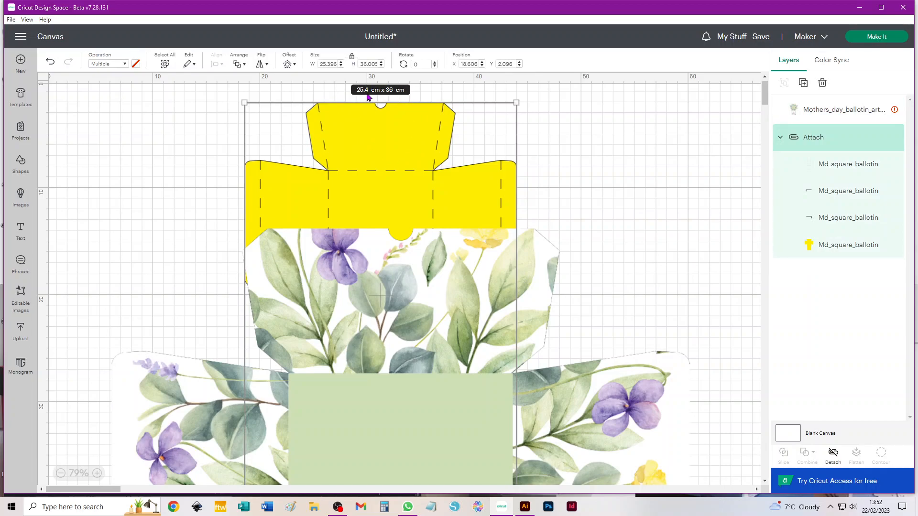
pyautogui.click(605, 120)
pyautogui.click(652, 391)
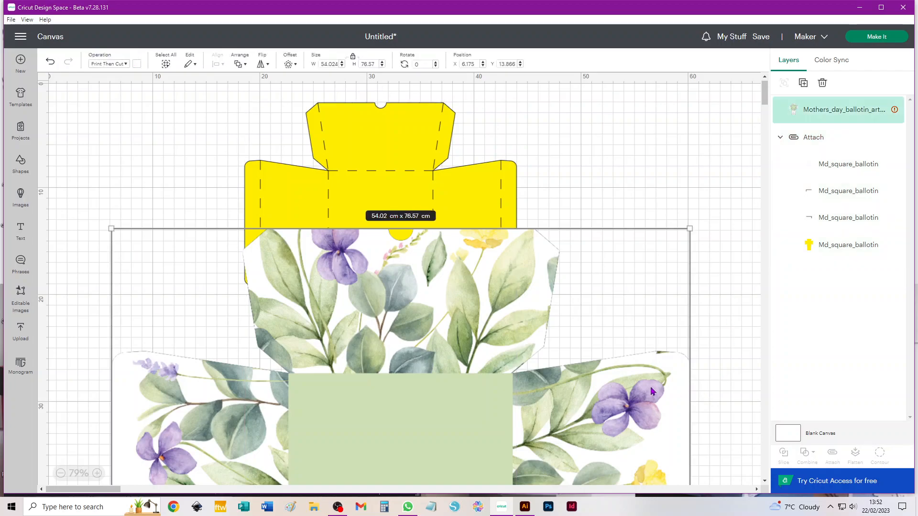
pyautogui.click(330, 64)
pyautogui.write('25.4')
pyautogui.press('Tab')
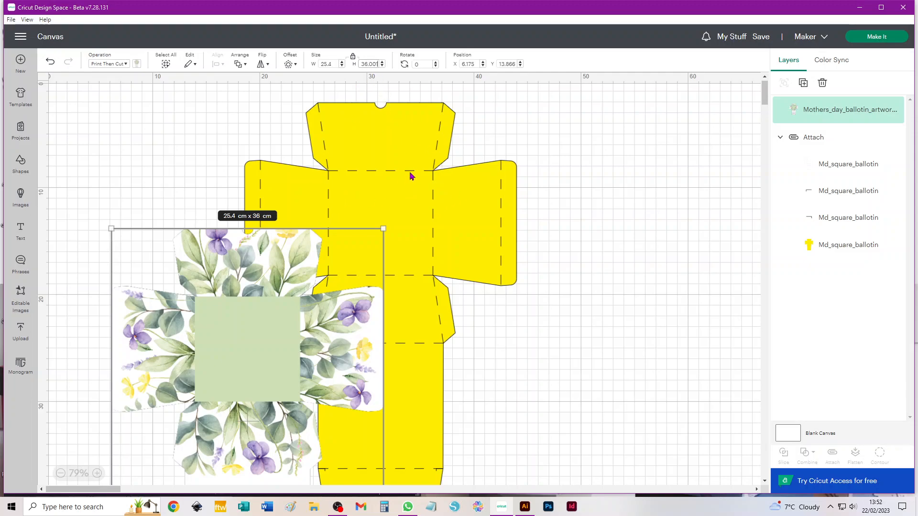
# Select the artwork and the attached box together and centre them on each other horizontally and vertically
pyautogui.moveTo(655, 115); pyautogui.dragTo(158, 401)
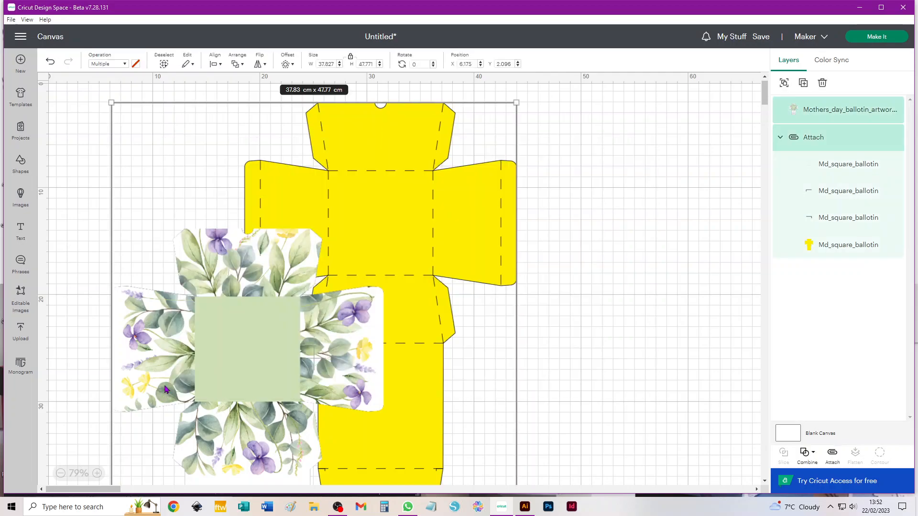
pyautogui.click(216, 66)
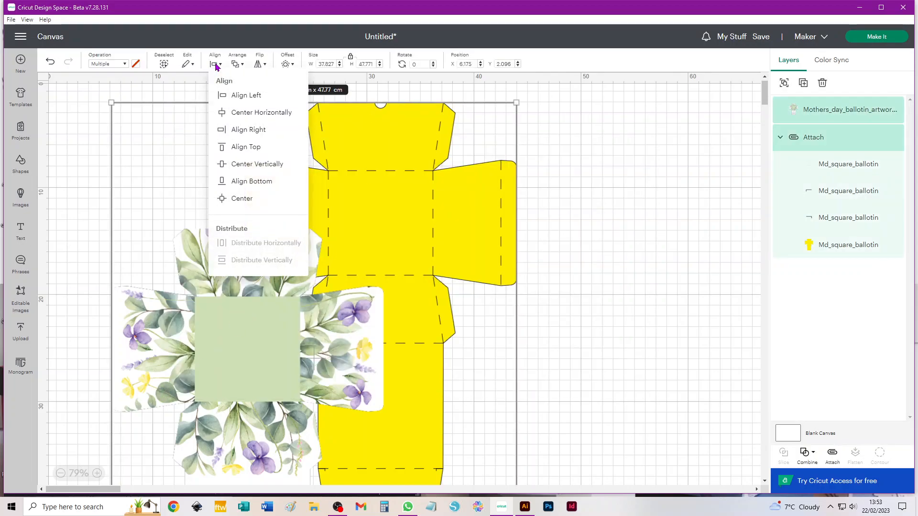
pyautogui.click(239, 114)
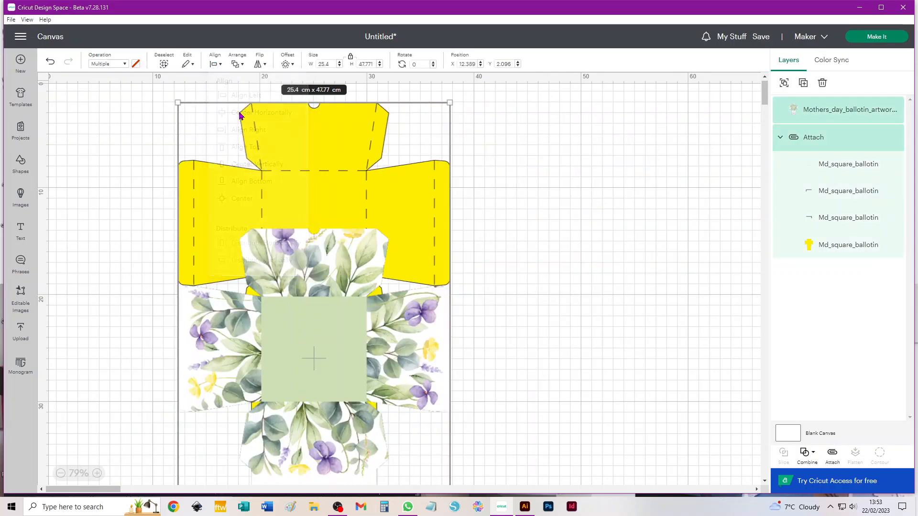
pyautogui.click(215, 64)
pyautogui.click(242, 164)
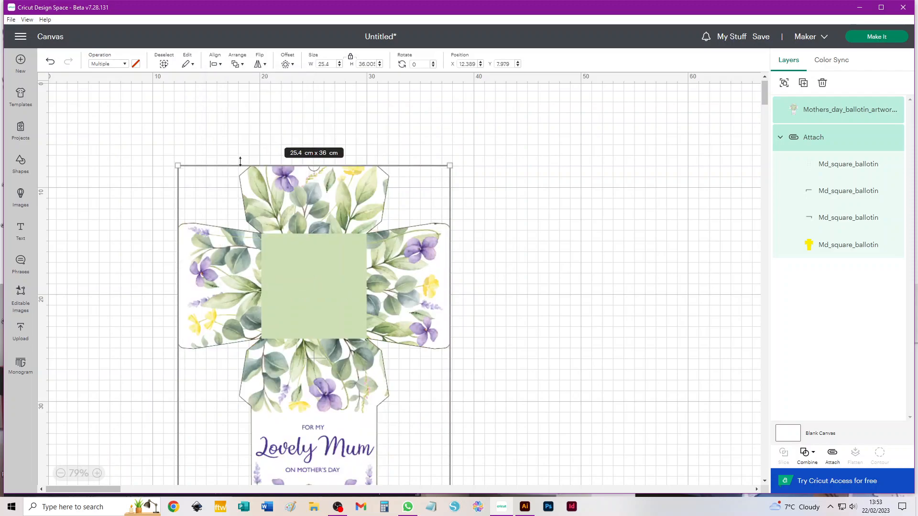
# Move the aligned artwork and box to about X 21.1, Y 1.1 cm, undoing any separate shift of the artwork
pyautogui.moveTo(327, 304); pyautogui.dragTo(416, 232)
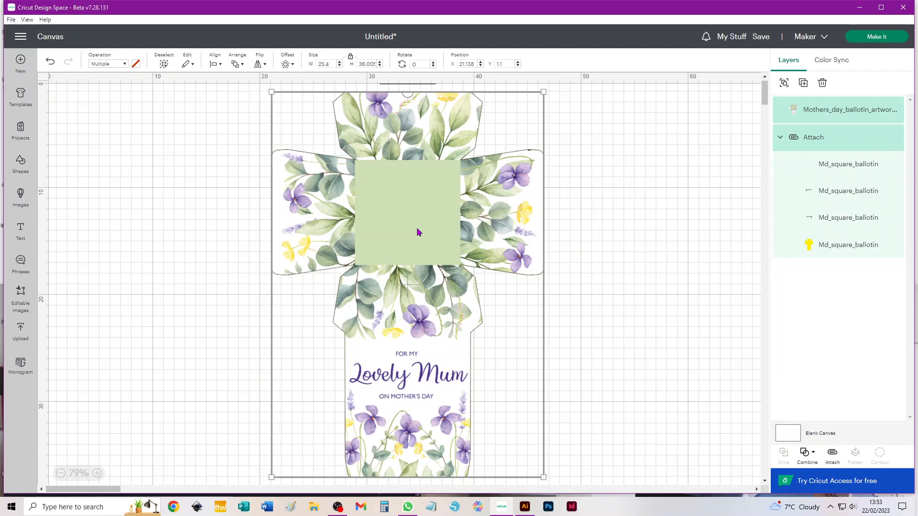
pyautogui.click(642, 157)
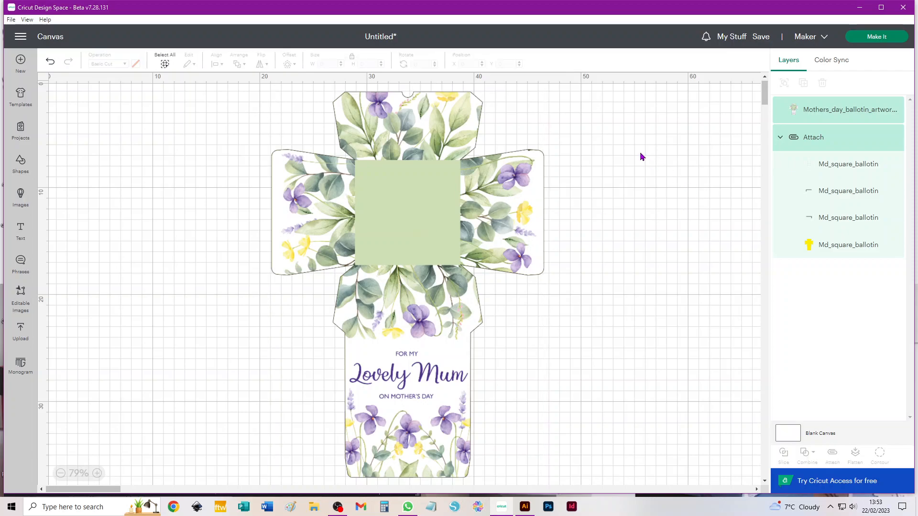
pyautogui.moveTo(420, 199); pyautogui.dragTo(422, 196)
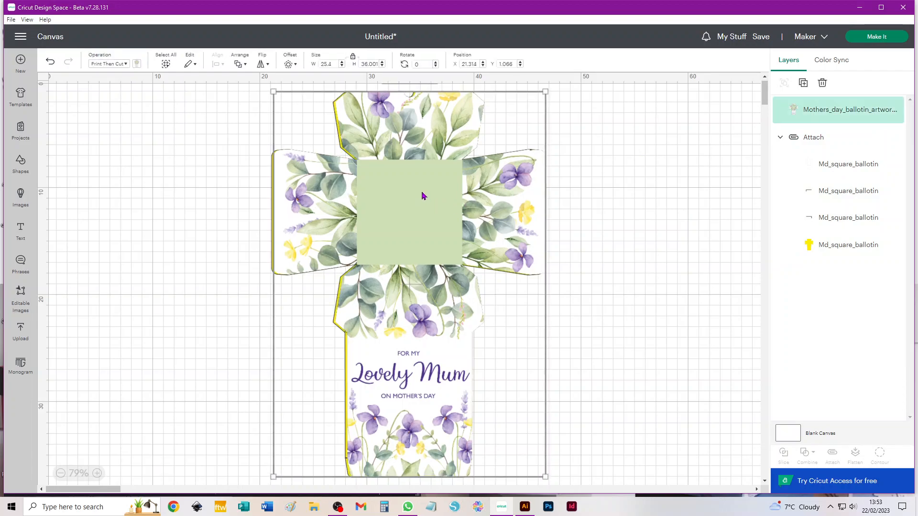
pyautogui.hotkey('ctrl', 'z')
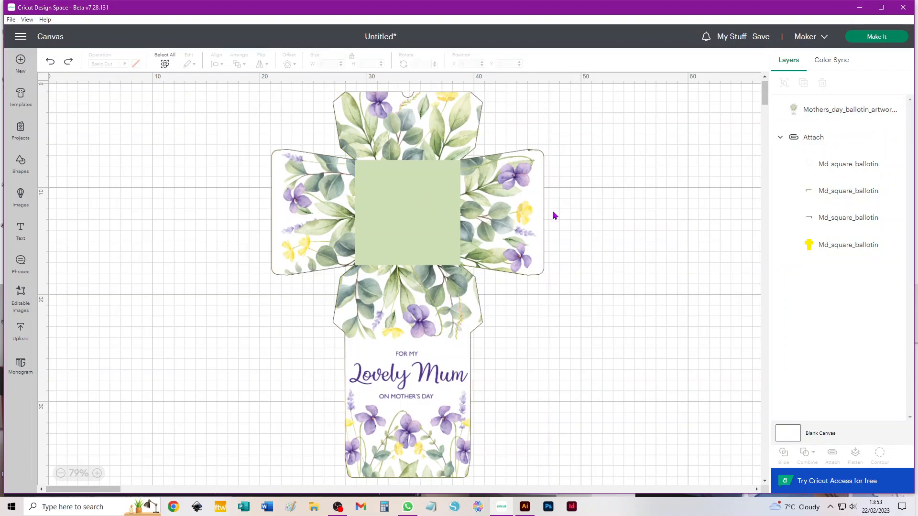
# Send the artwork to the back, behind the attached box layers, and deselect it
pyautogui.click(400, 223)
pyautogui.click(240, 63)
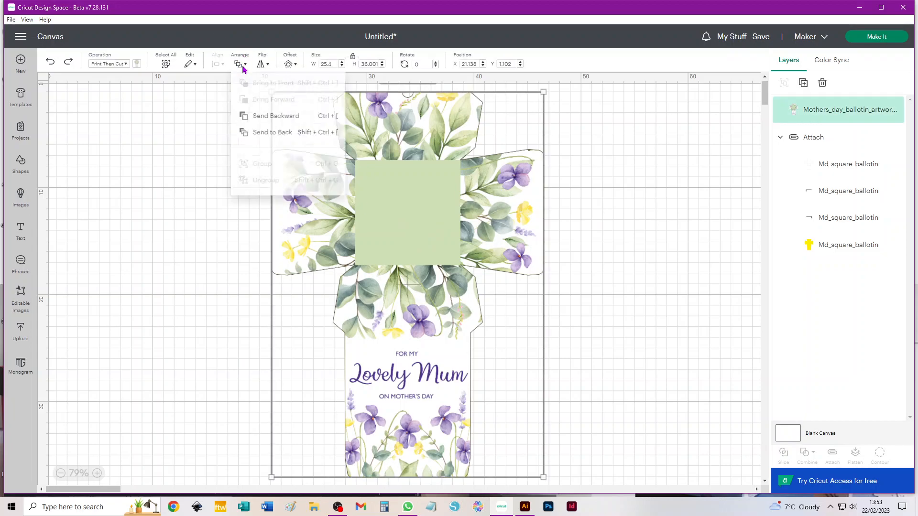
pyautogui.click(272, 133)
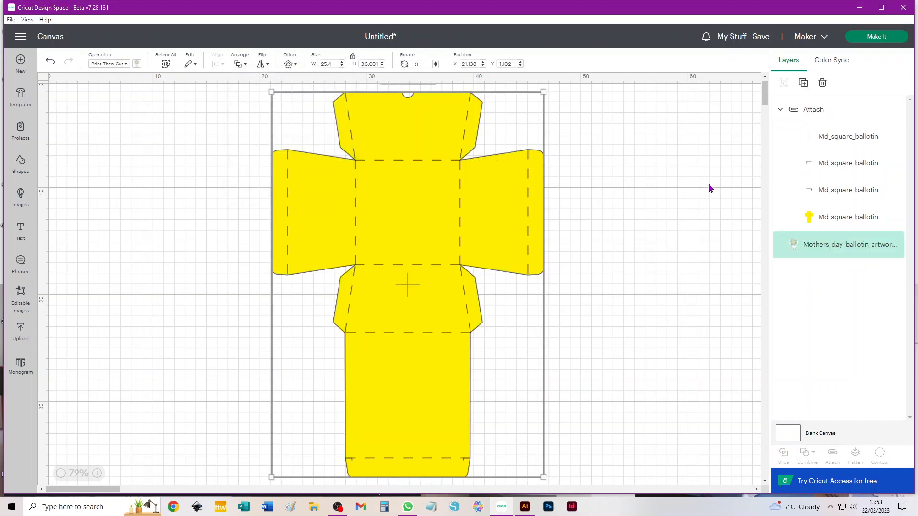
pyautogui.click(677, 147)
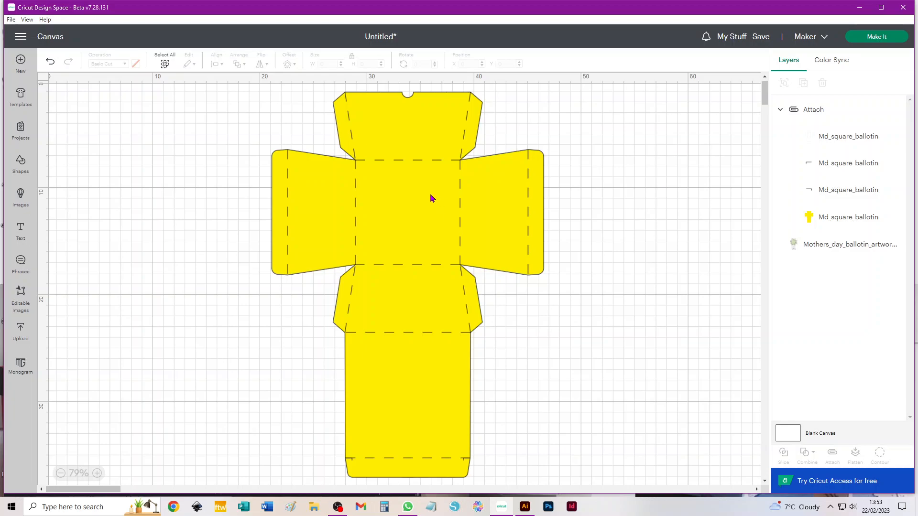
# Detach the box layers and delete the yellow box base layer
pyautogui.click(403, 200)
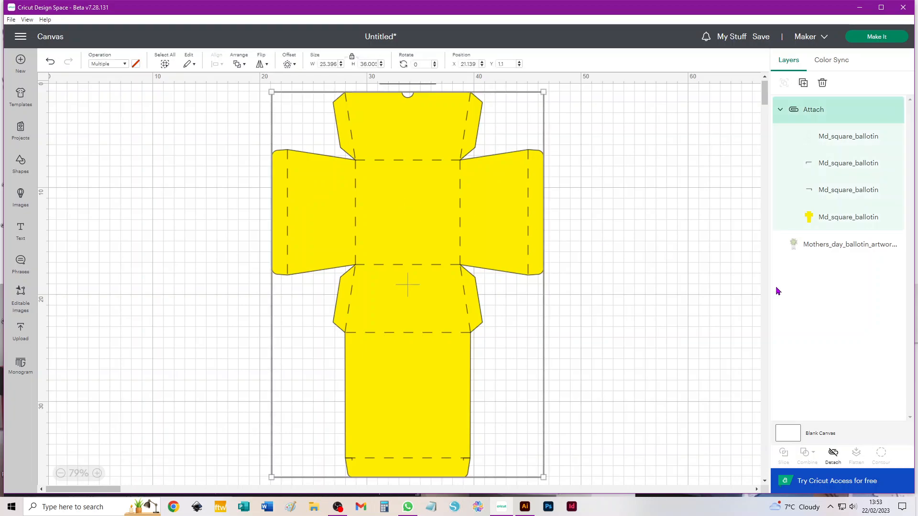
pyautogui.click(832, 453)
pyautogui.click(644, 262)
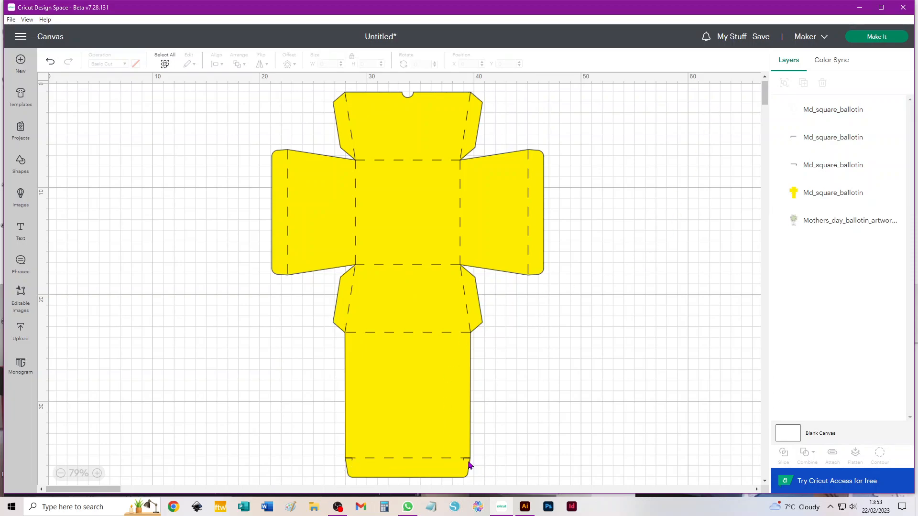
pyautogui.click(541, 264)
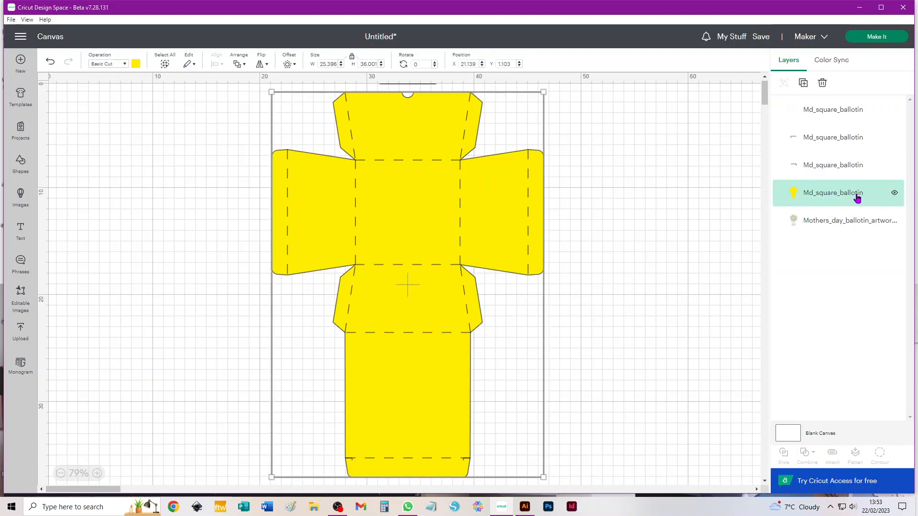
pyautogui.press('Delete')
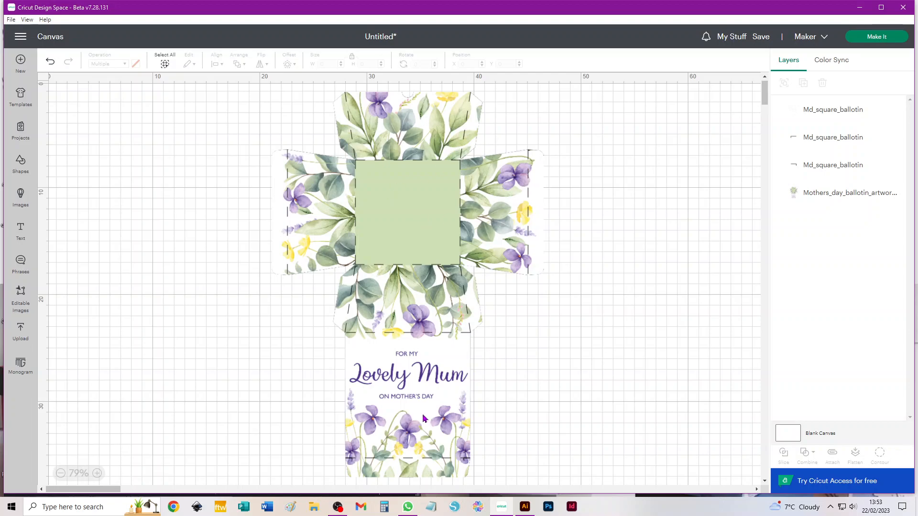
# Check the score lines and small cuts on the lower flap, then attach all remaining box layers to the artwork
pyautogui.scroll(5, 423, 419)
pyautogui.scroll(-7, 423, 352)
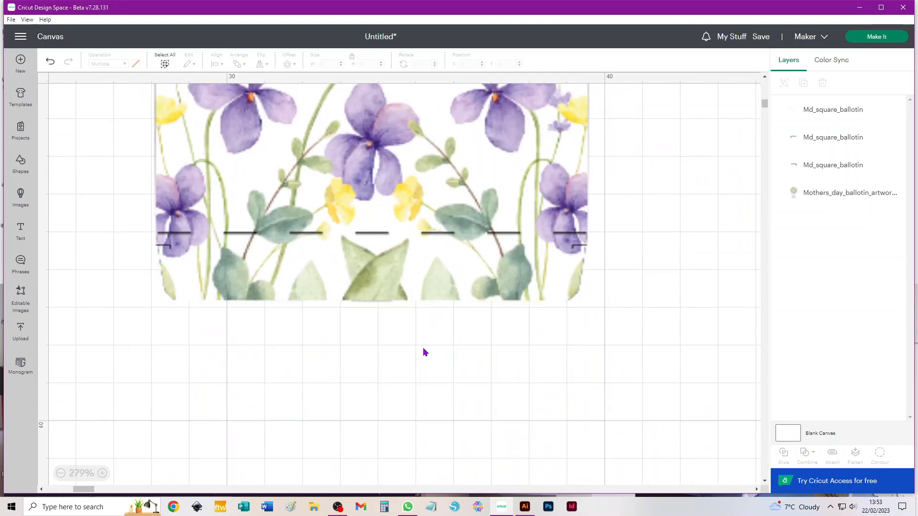
pyautogui.scroll(1, 268, 277)
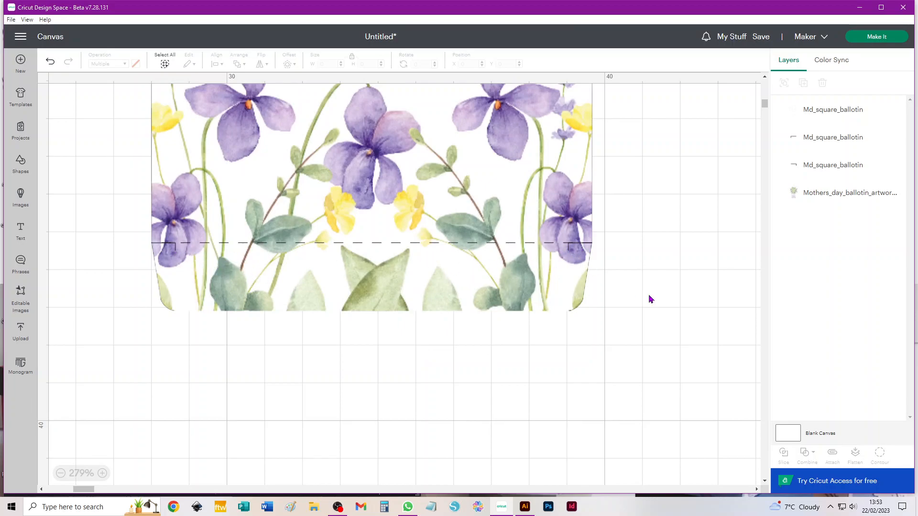
pyautogui.scroll(-5, 603, 368)
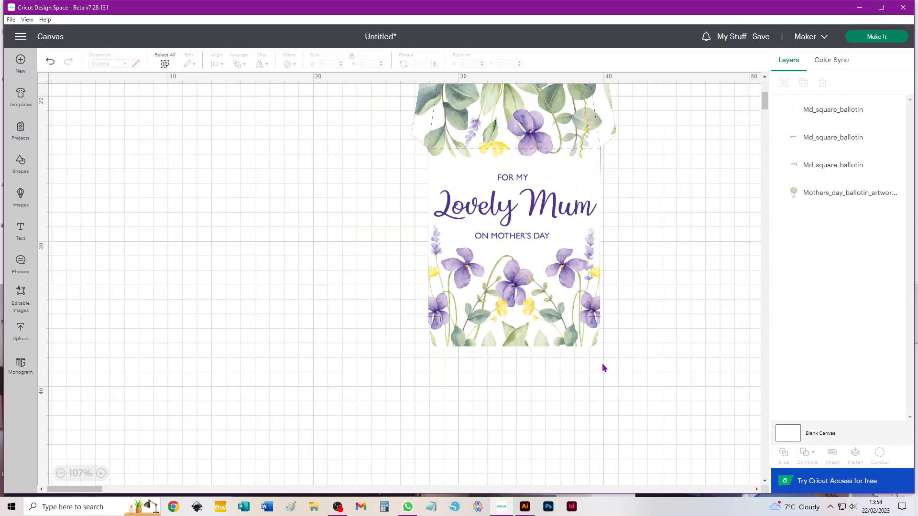
pyautogui.scroll(-1, 604, 368)
pyautogui.hotkey('ctrl', 'a')
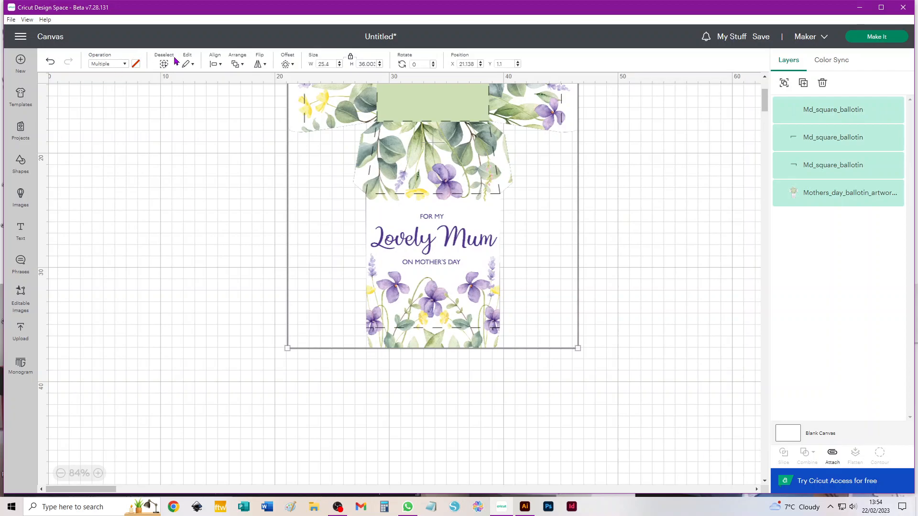
pyautogui.click(832, 452)
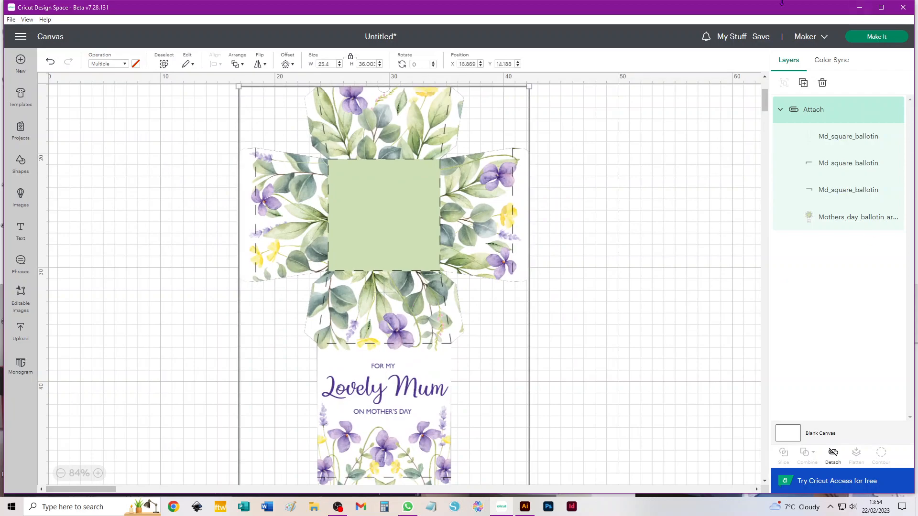
# Proceed through the mat preview to printer setup, turn on Use System Dialog and start the print
pyautogui.click(866, 41)
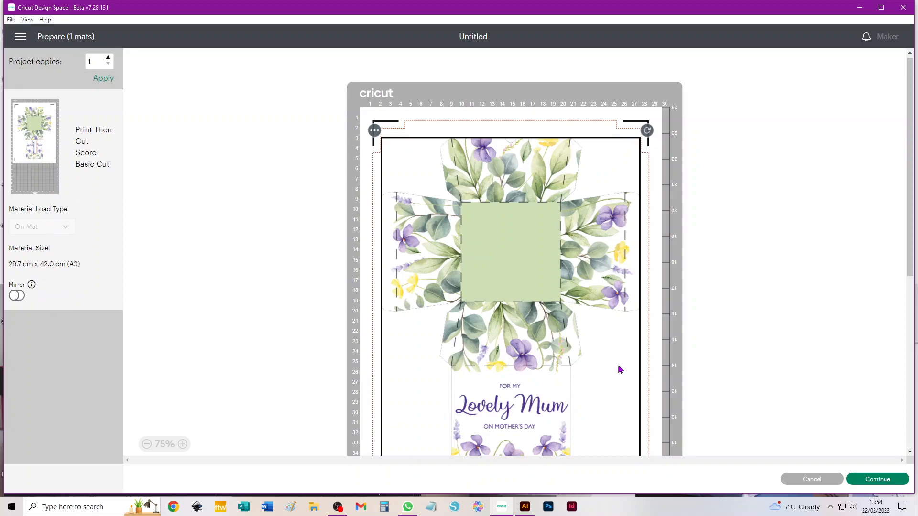
pyautogui.click(885, 483)
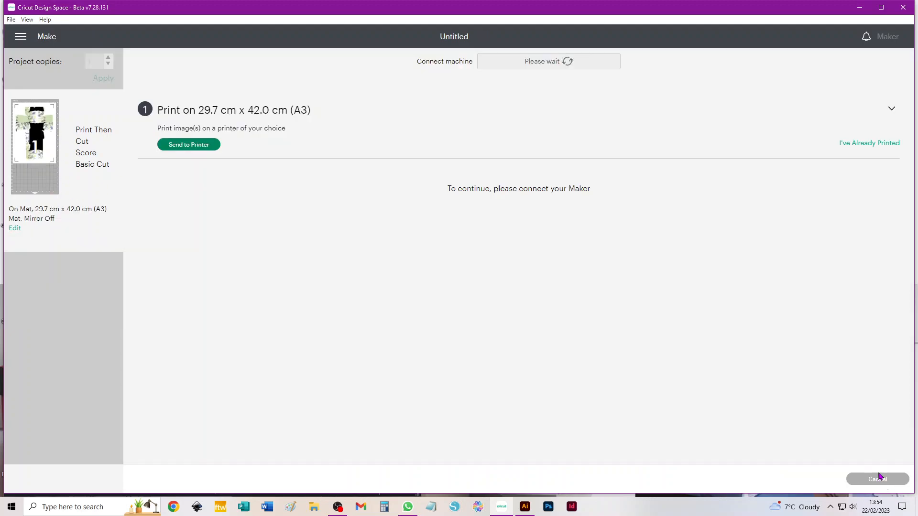
pyautogui.click(201, 150)
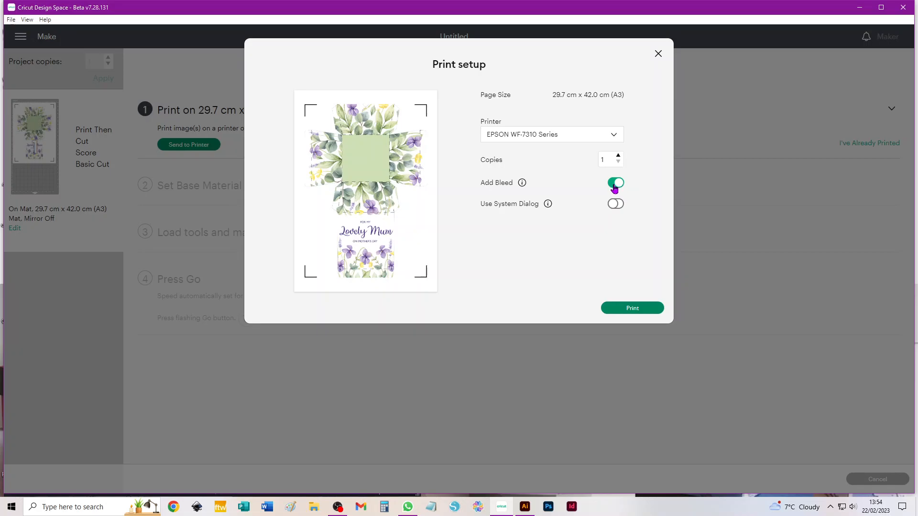
pyautogui.click(616, 205)
pyautogui.click(629, 308)
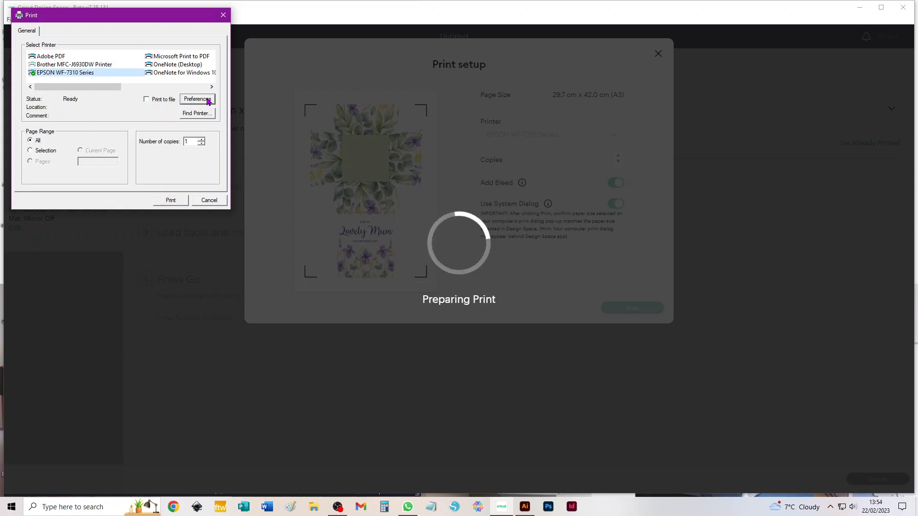
# In the Epson printer's preferences, set the paper source to Paper Tray and the document size to A3 297 x 420 mm, and apply them
pyautogui.click(190, 100)
pyautogui.click(205, 83)
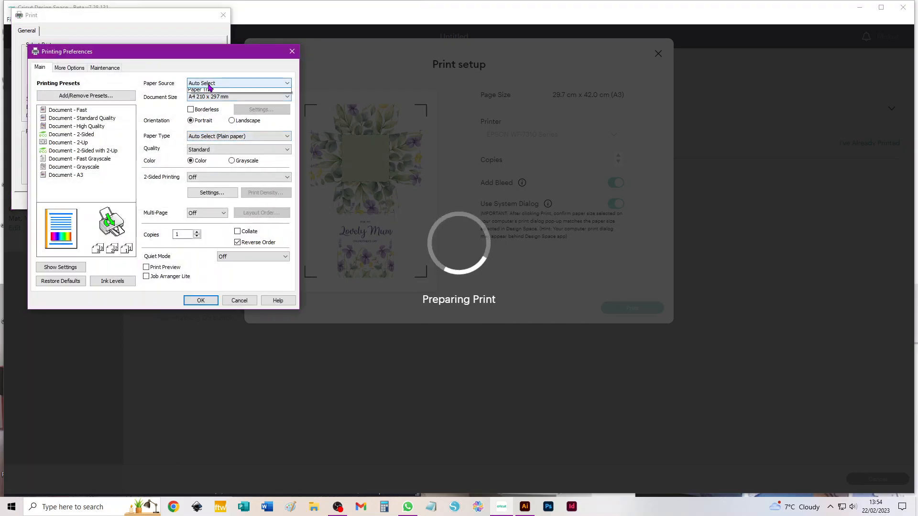
pyautogui.click(209, 112)
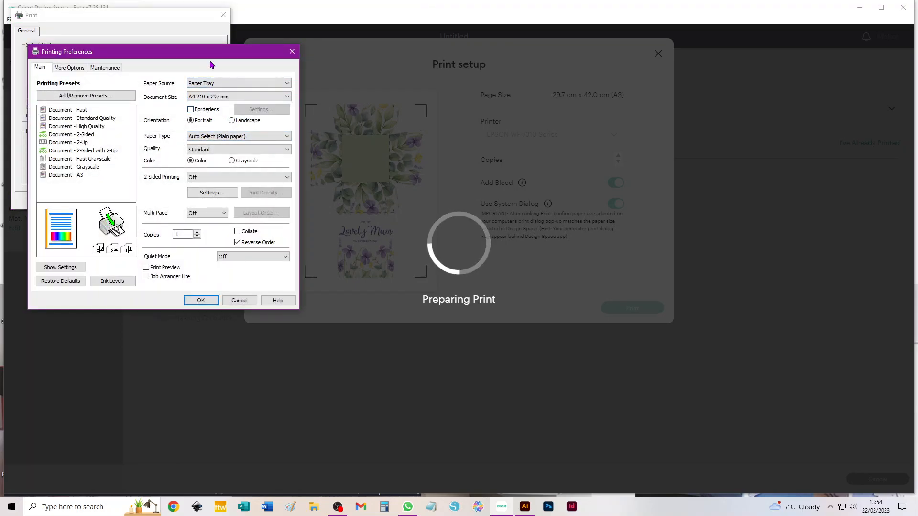
pyautogui.click(194, 98)
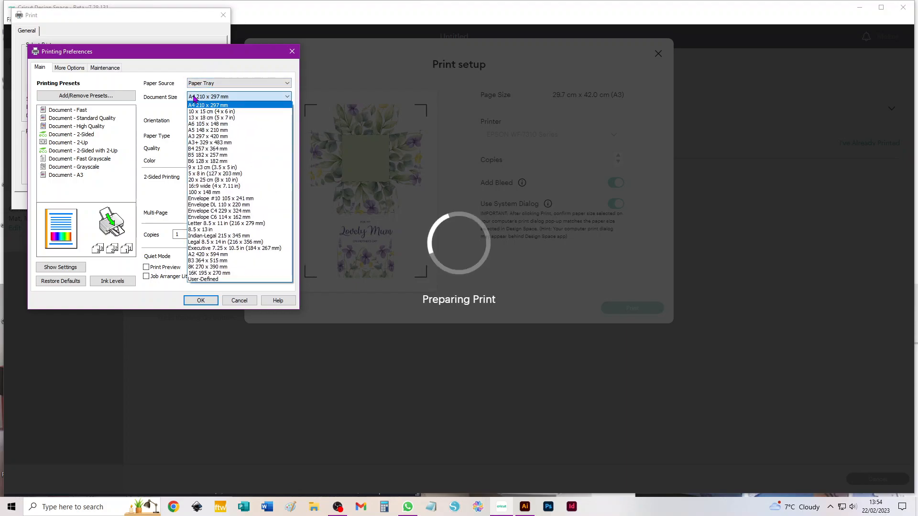
pyautogui.click(207, 136)
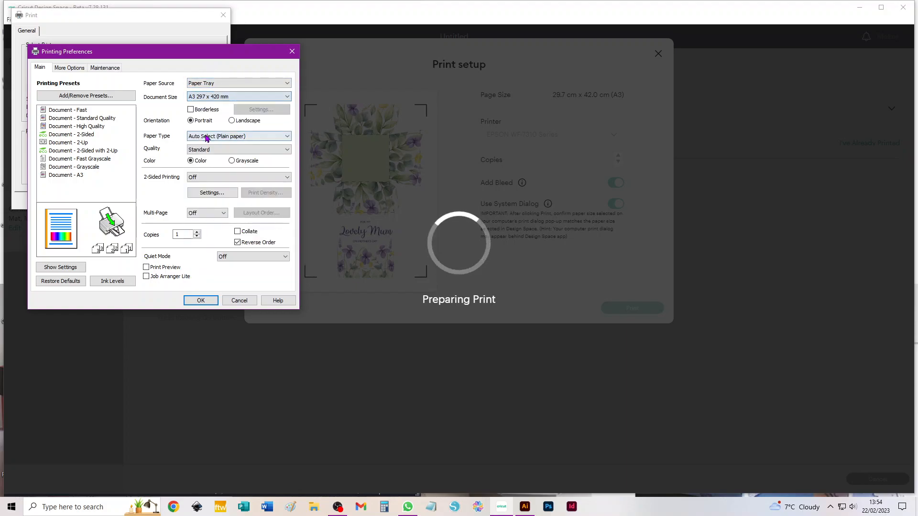
pyautogui.click(199, 301)
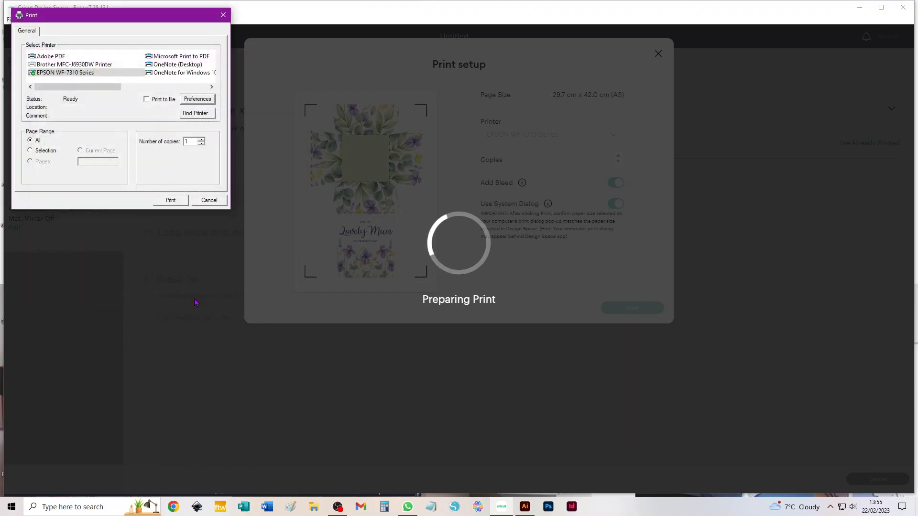
# Print the sheet on the Epson printer and set the base material to Poster Board
pyautogui.click(171, 200)
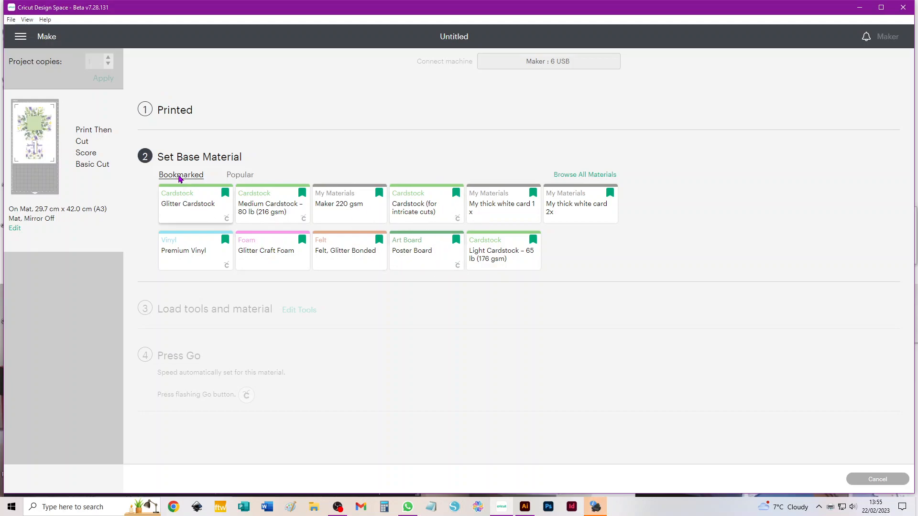
pyautogui.click(427, 256)
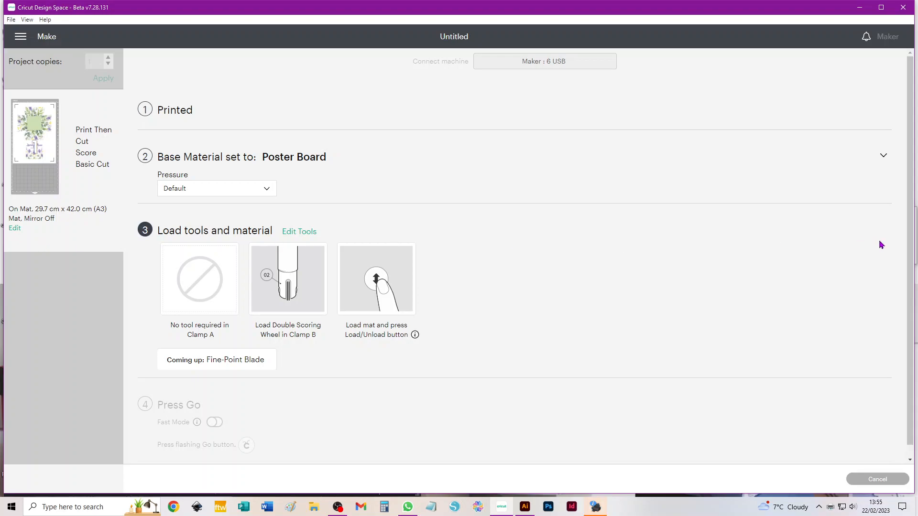
# Cancel the cut and leave the mat preview to return to the design canvas
pyautogui.click(876, 480)
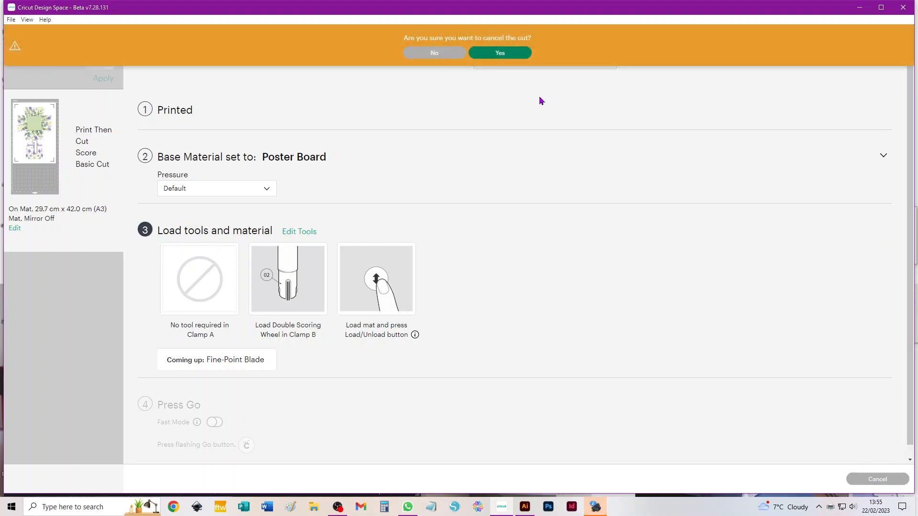
pyautogui.click(493, 54)
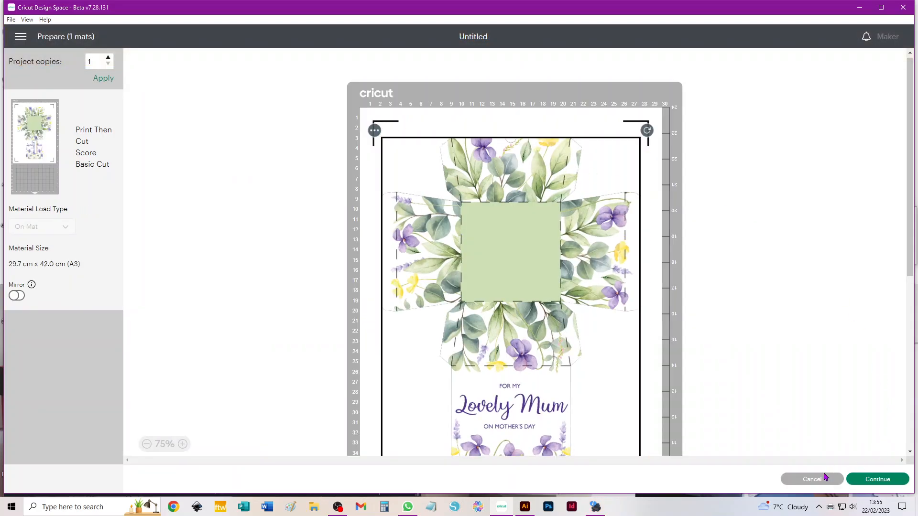
pyautogui.click(811, 480)
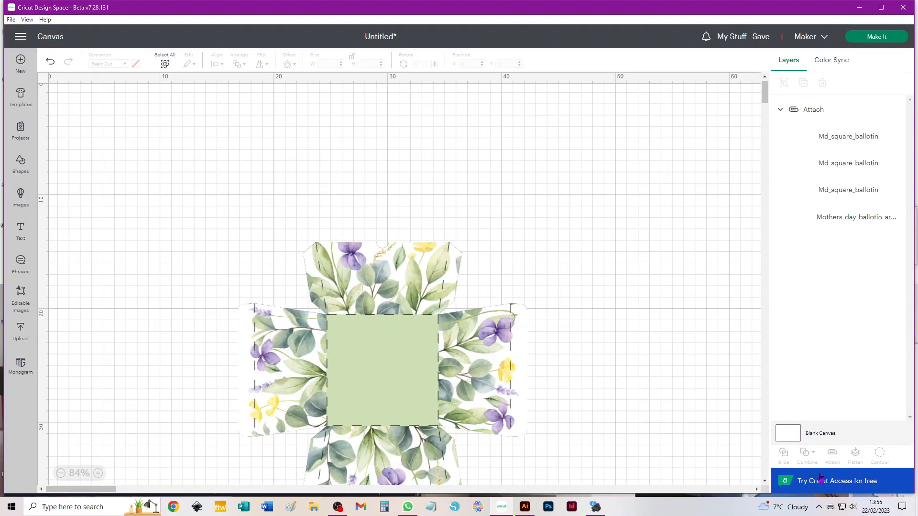
# Select the attached box design and scale it down proportionally to about 16.56 x 23.47 cm
pyautogui.moveTo(558, 165); pyautogui.dragTo(382, 321)
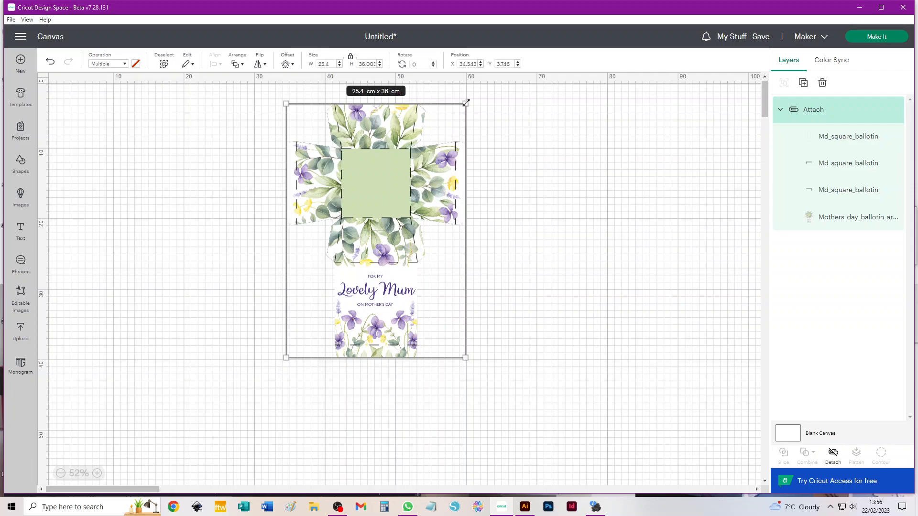
pyautogui.moveTo(466, 103); pyautogui.dragTo(386, 188)
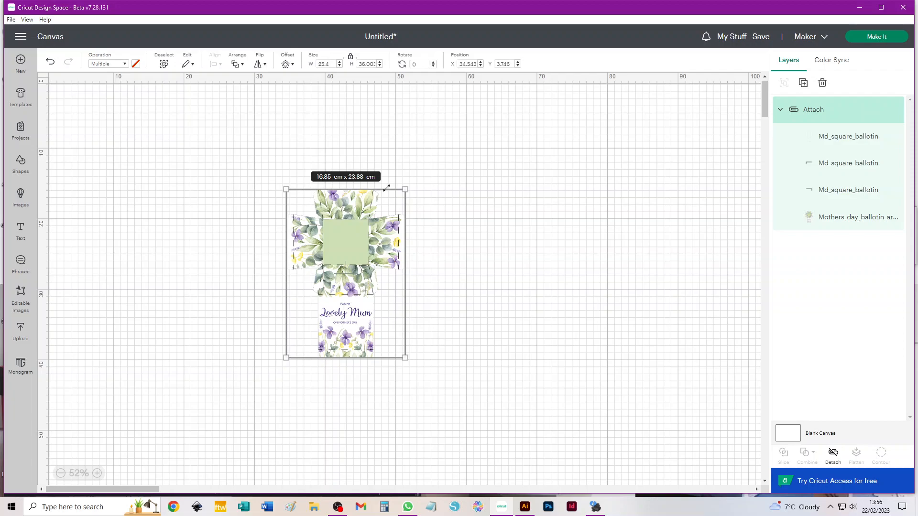
pyautogui.moveTo(386, 187); pyautogui.dragTo(382, 190)
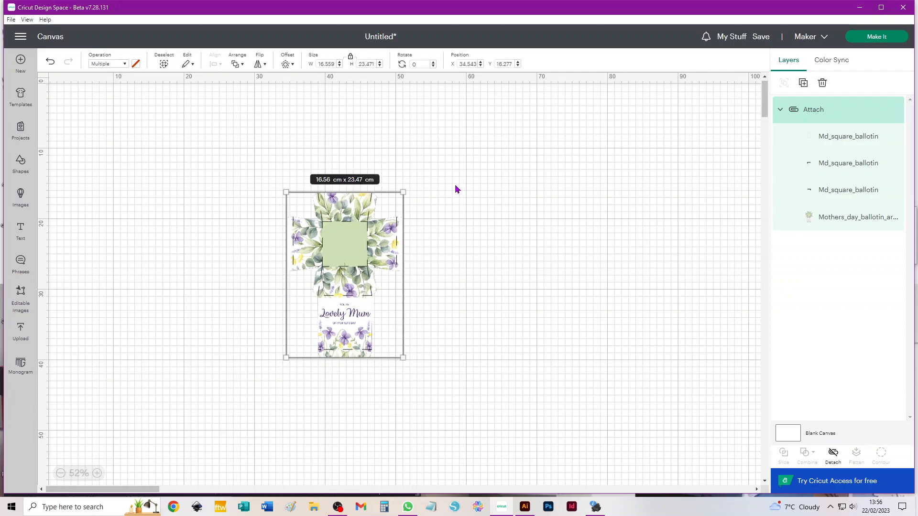